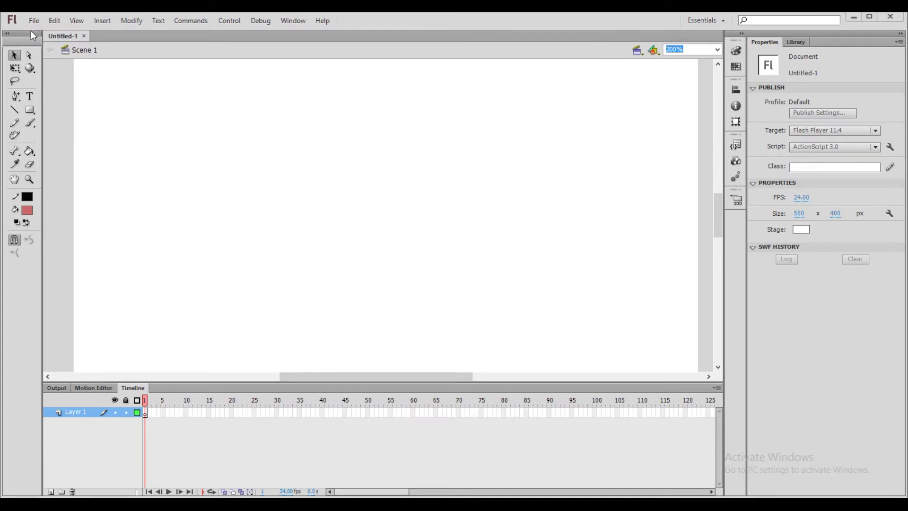
- Undock the Tools panel, float it over the left side of the workspace and shorten its height
left_click_drag(28, 33, 902, 38)
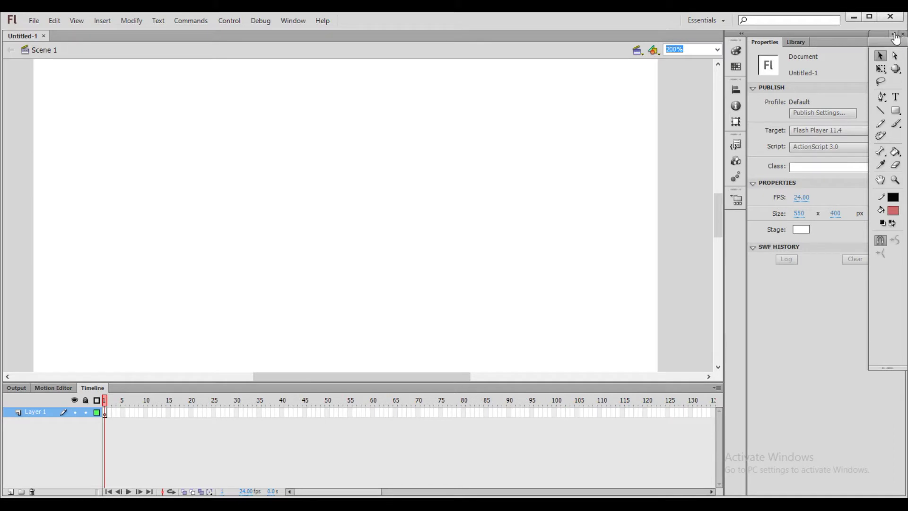
left_click_drag(886, 34, 2, 38)
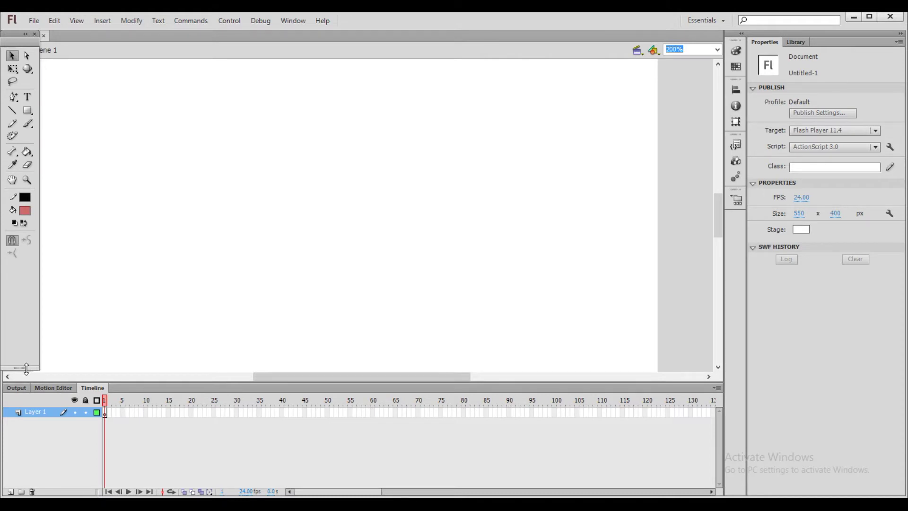
left_click_drag(26, 369, 95, 310)
left_click_drag(194, 324, 219, 328)
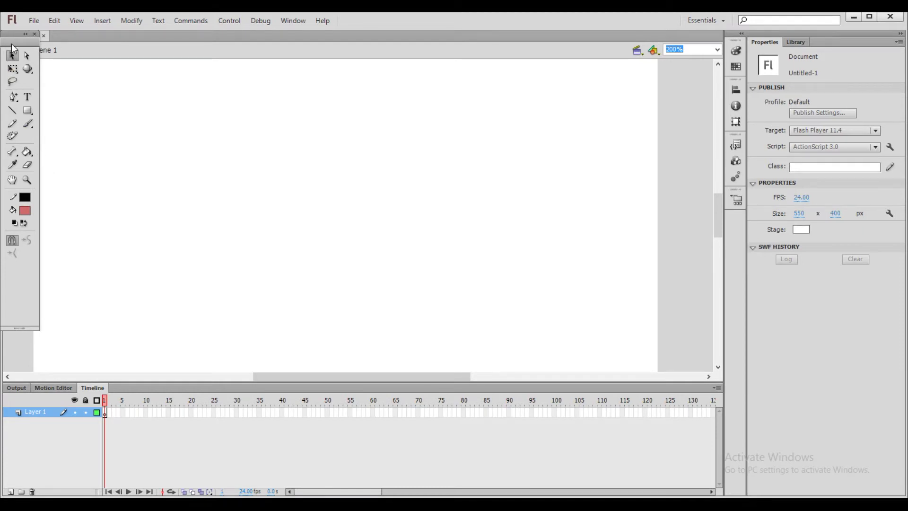
- Close the floating Tools panel and reopen it
left_click(36, 35)
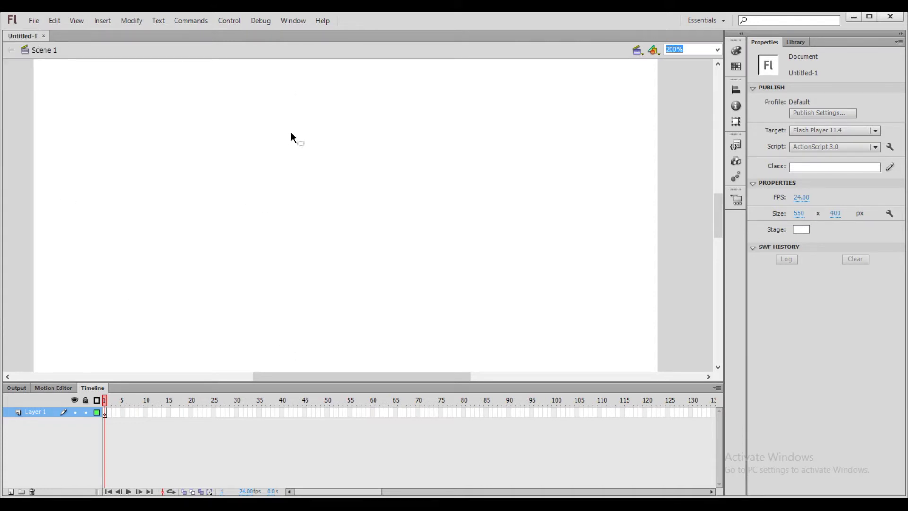
left_click(294, 21)
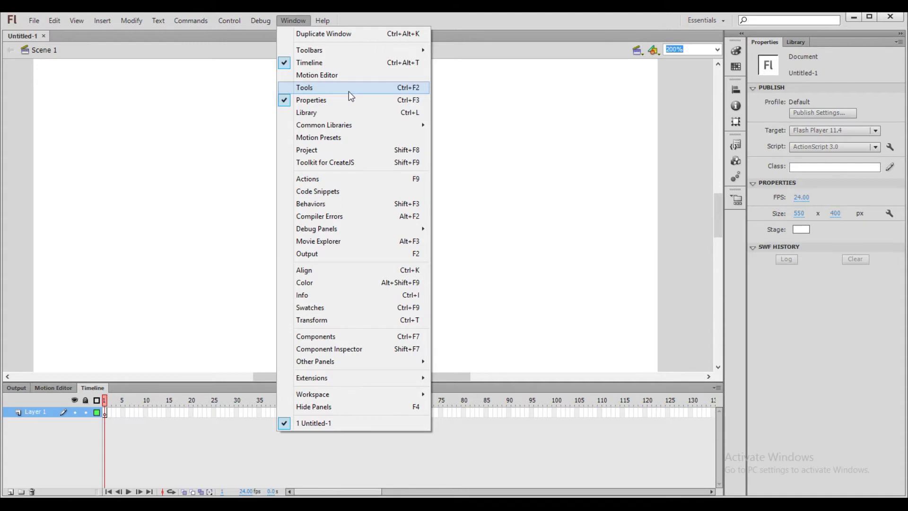
left_click(397, 89)
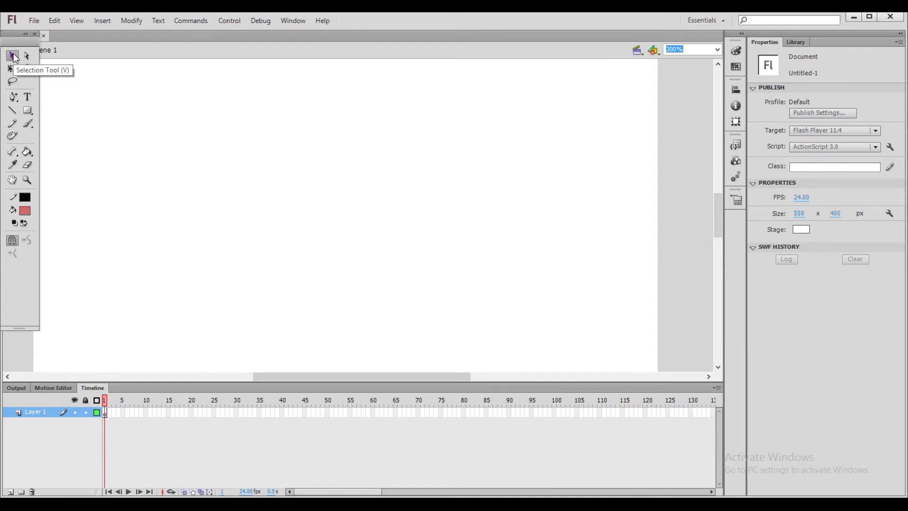
- Draw a rectangle about 149 by 113 px in the upper-left part of the stage with the Rectangle Tool
left_click(29, 116)
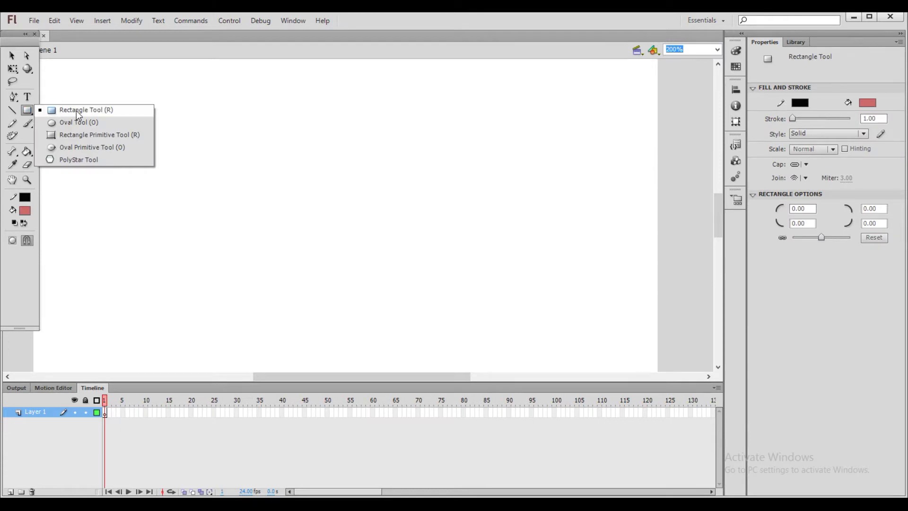
left_click(105, 110)
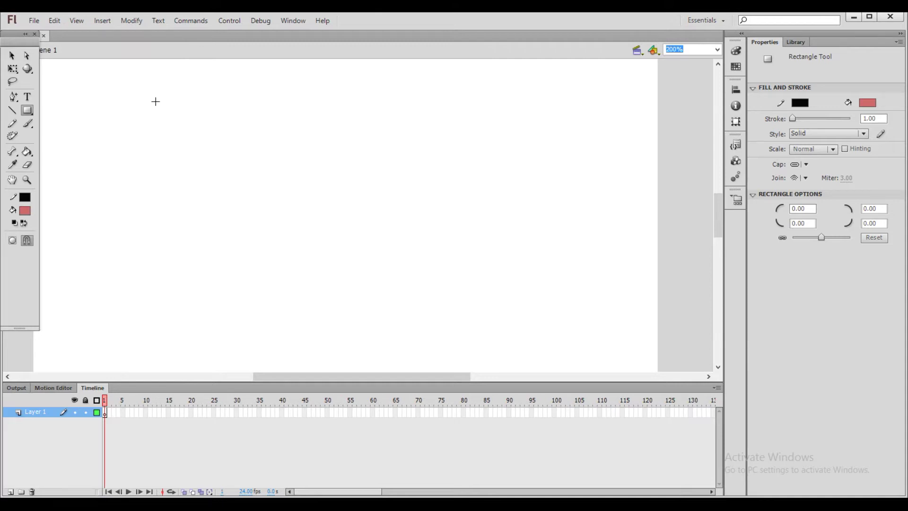
left_click_drag(112, 110, 281, 237)
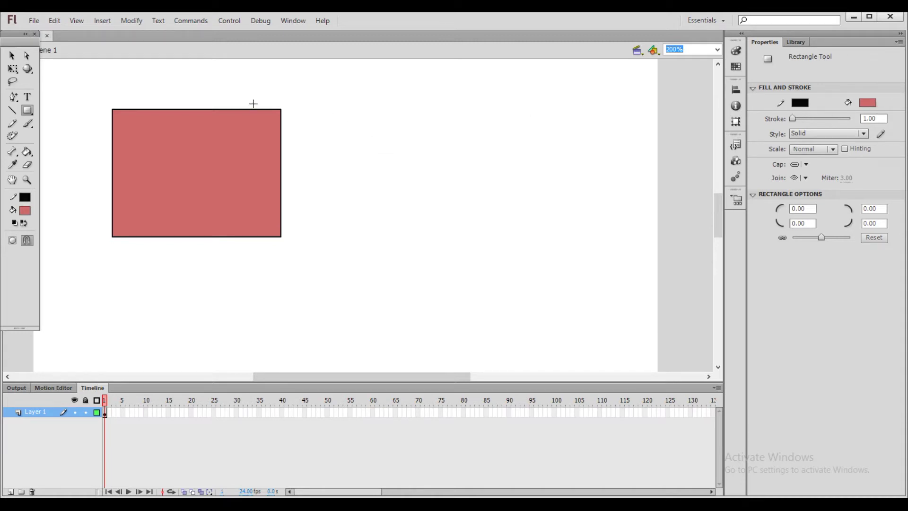
- Use the Selection Tool to move only the rectangle's fill away from its outline, and undo the move
left_click(12, 56)
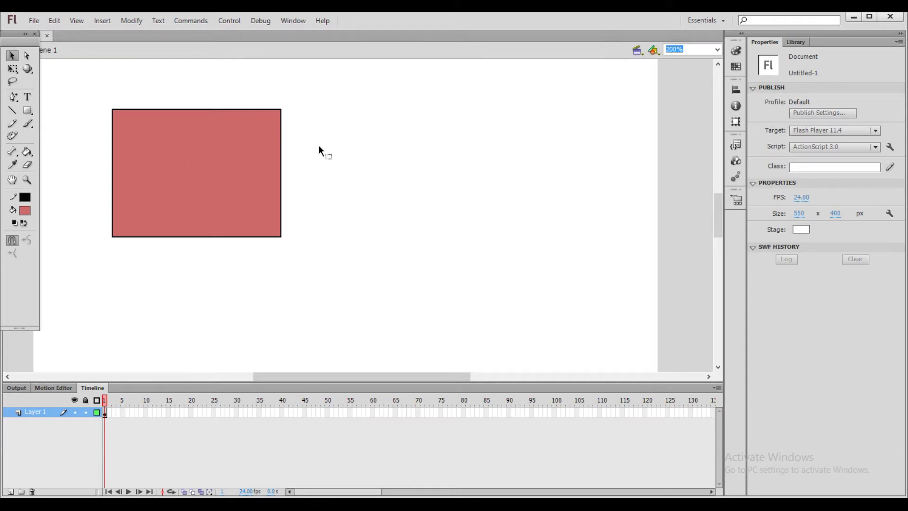
mouse_move(229, 201)
left_mouse_down()
mouse_move(511, 199)
mouse_move(466, 198)
left_mouse_up()
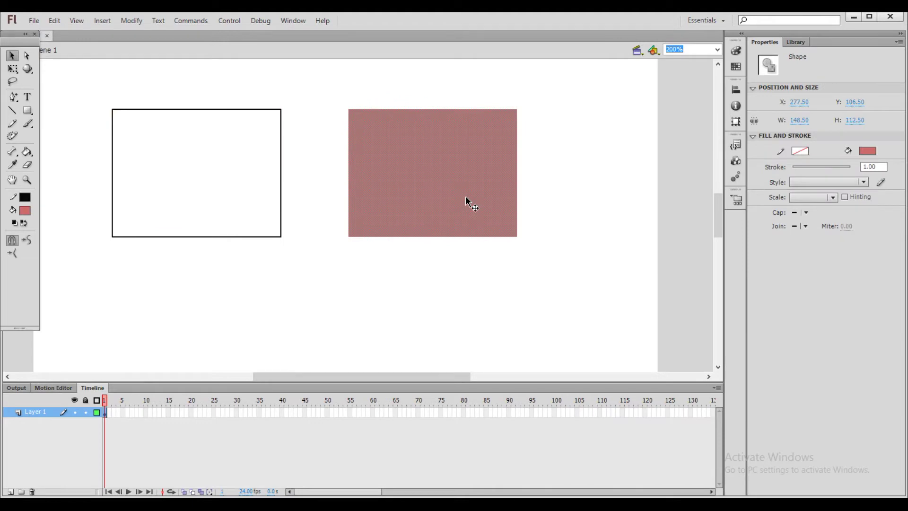
key("ctrl+z")
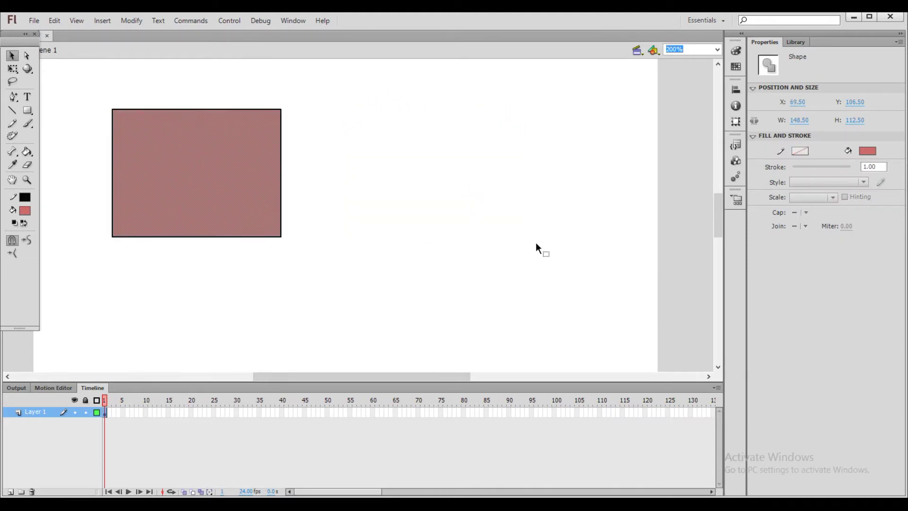
- Move the whole rectangle with its outline to about X 325, place a duplicate at about X 62, and clear the selection
mouse_move(83, 89)
left_mouse_down()
mouse_move(174, 141)
mouse_move(337, 273)
left_mouse_up()
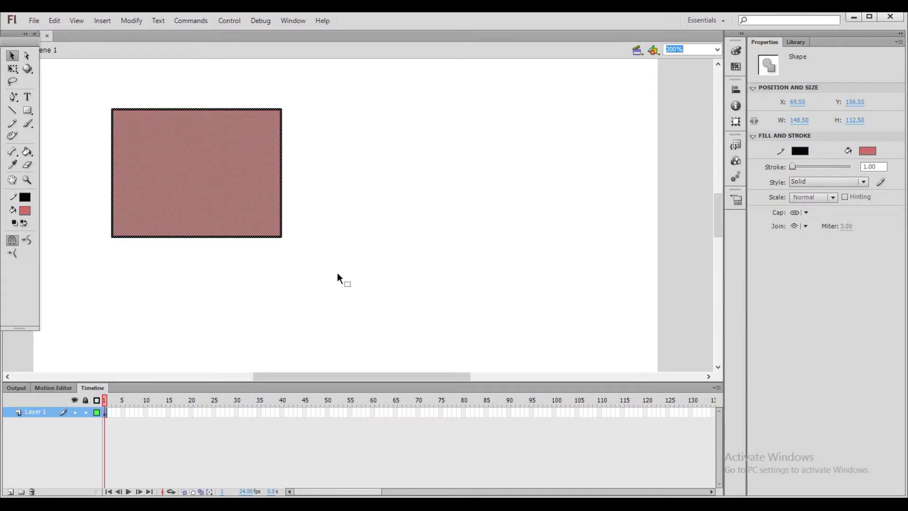
mouse_move(214, 180)
left_mouse_down()
mouse_move(466, 192)
mouse_move(504, 179)
left_mouse_up()
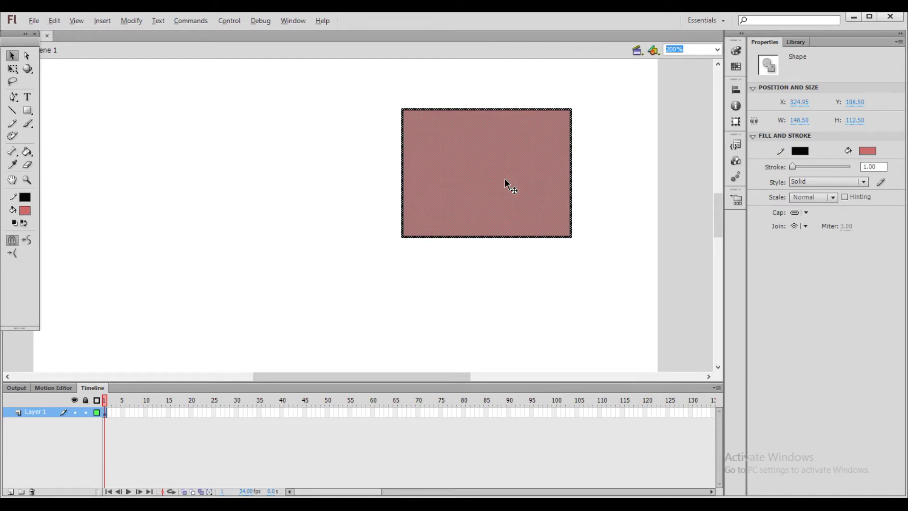
left_click_drag(505, 182, 206, 195)
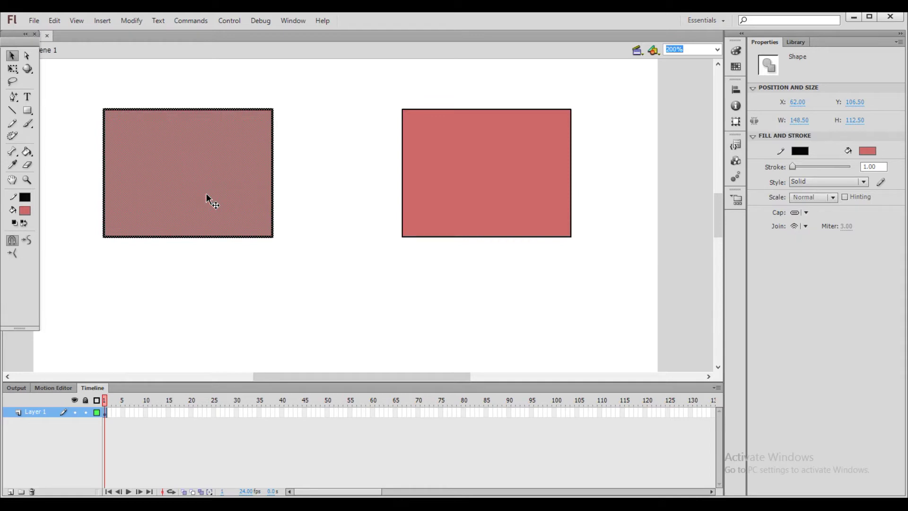
left_click(262, 257)
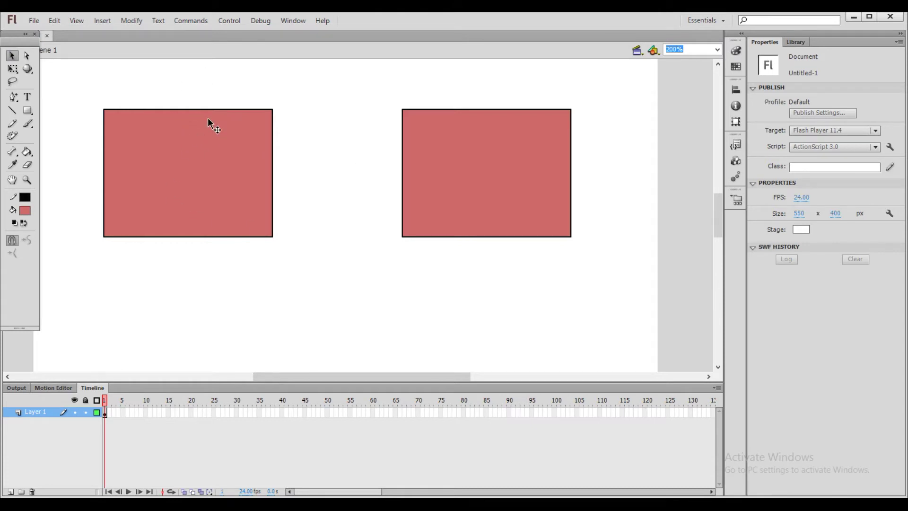
- Add a static text line reading "stroke fill color complete object" below the two rectangles
left_click(196, 171)
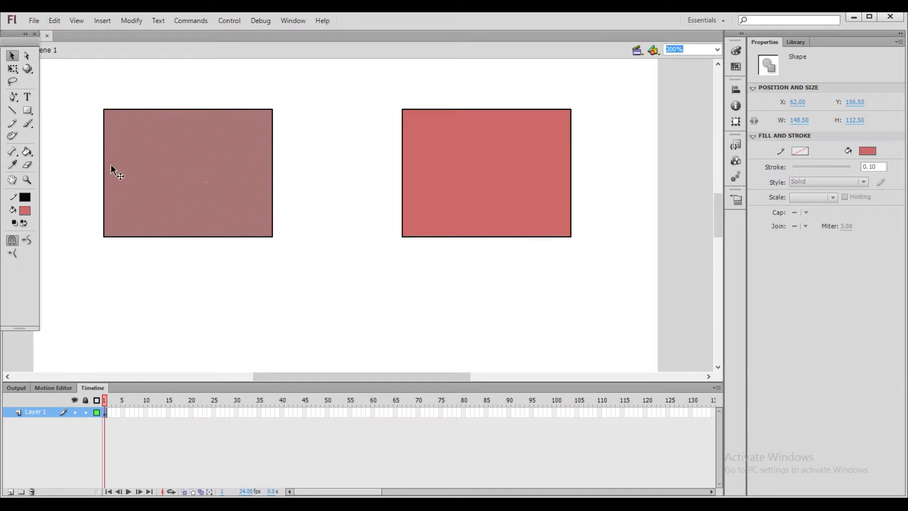
left_click(29, 98)
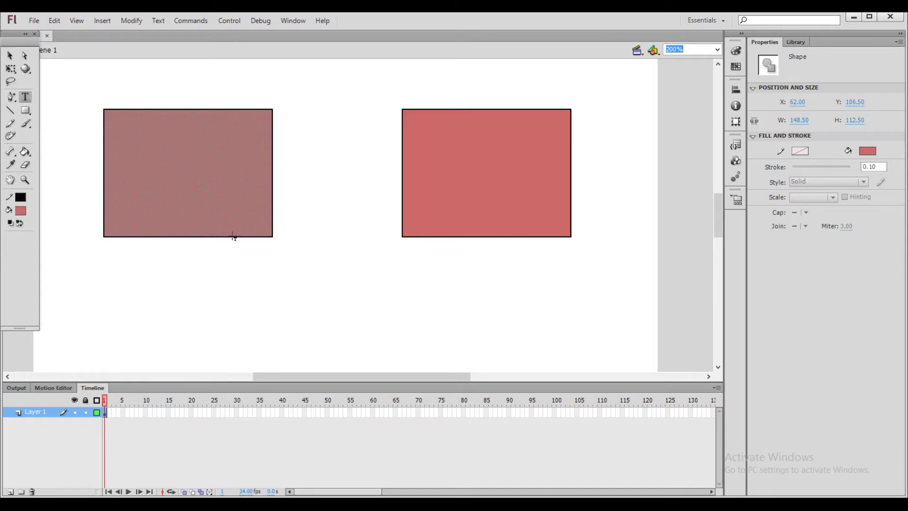
left_click(193, 294)
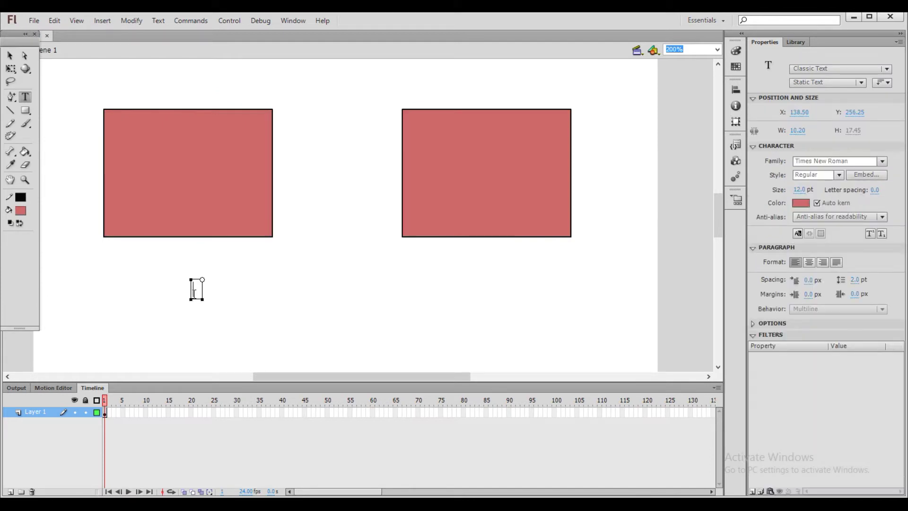
type("stroke   f")
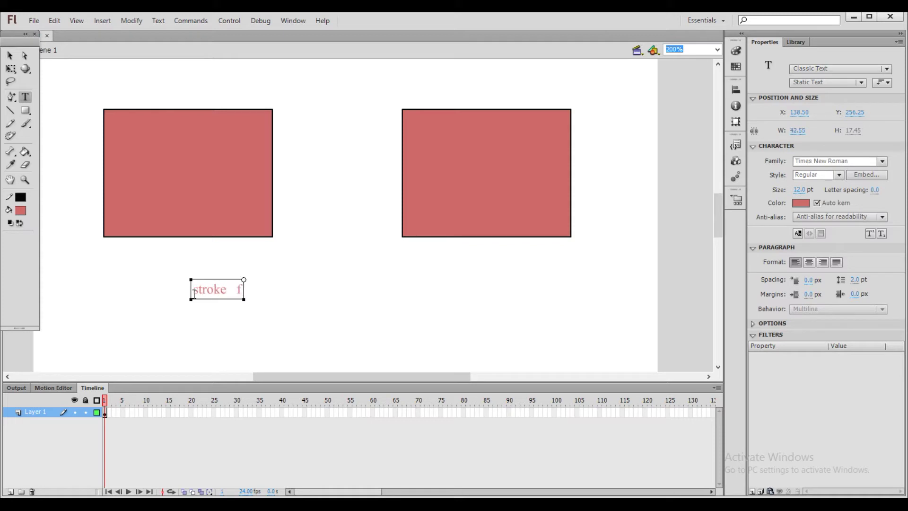
type("ill color ")
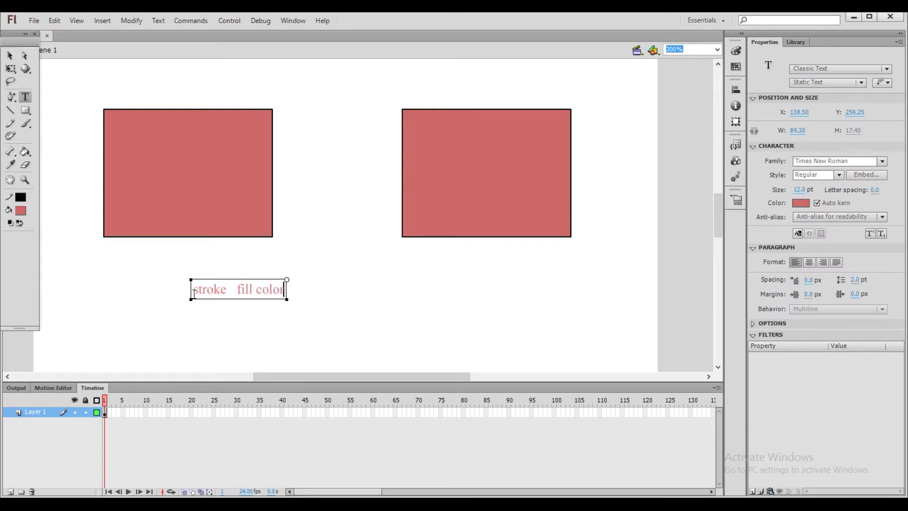
type("  comp")
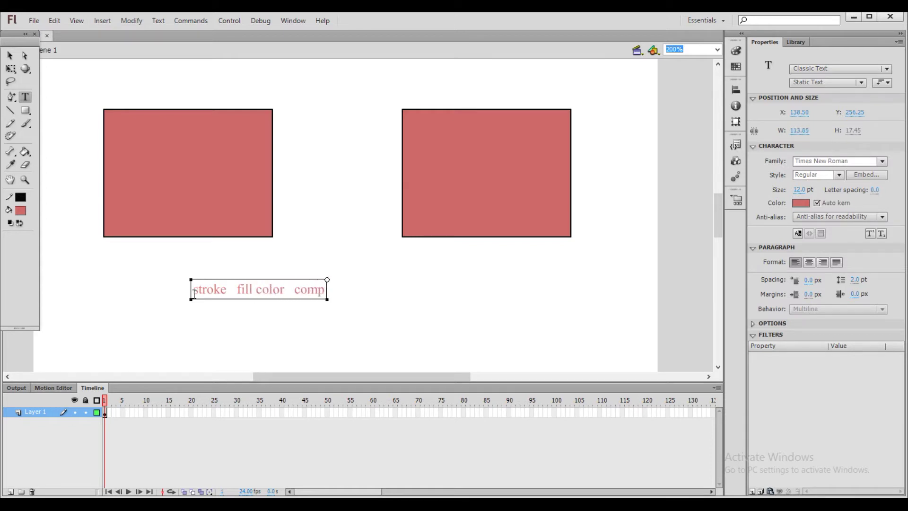
type("lete o")
type("bject")
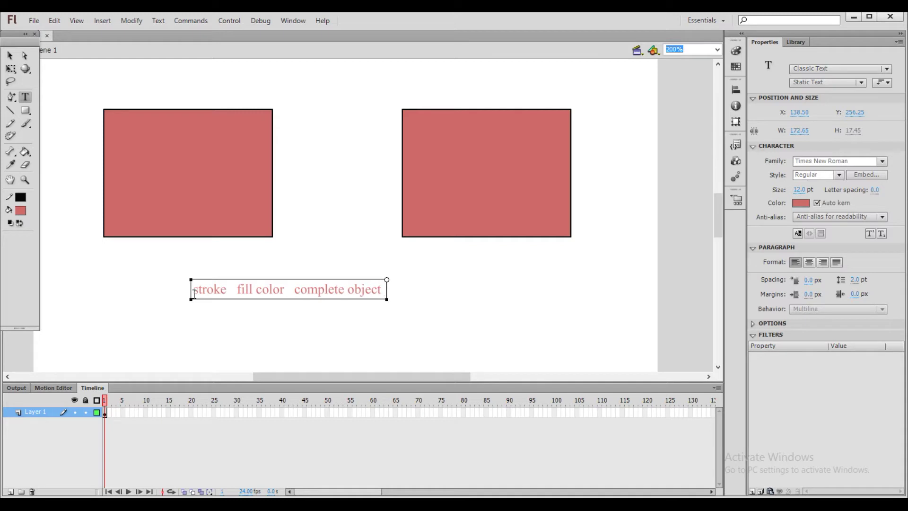
- Append "part of object" to the text line, and delete the whole text object
type("s")
key("BackSpace")
type("part")
type(" of")
type(" obje")
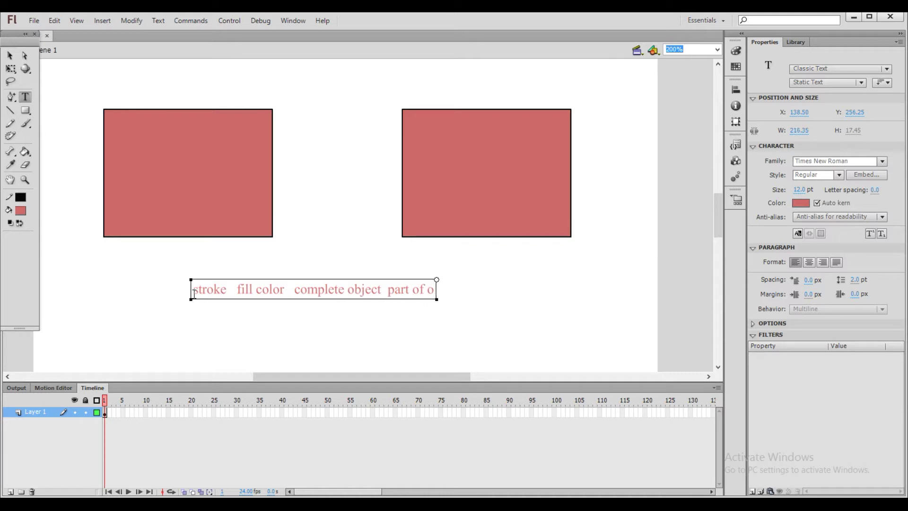
type("ct")
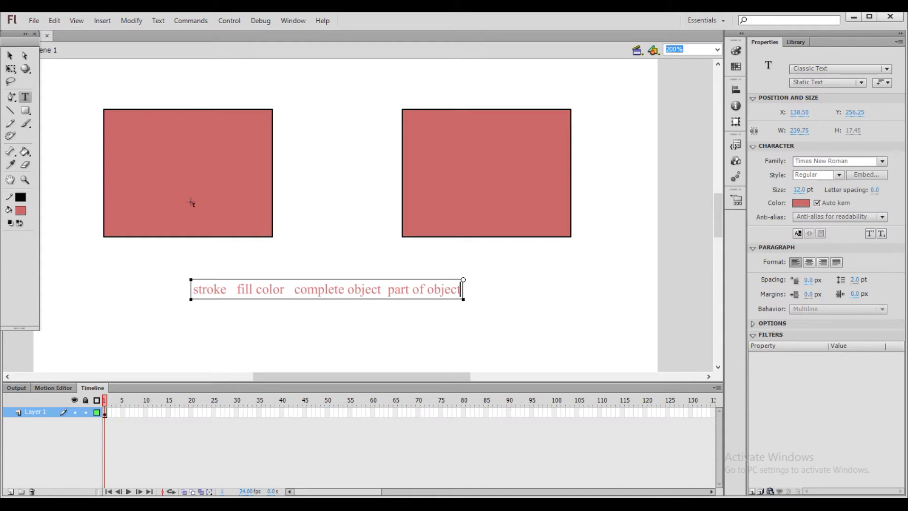
left_click(12, 56)
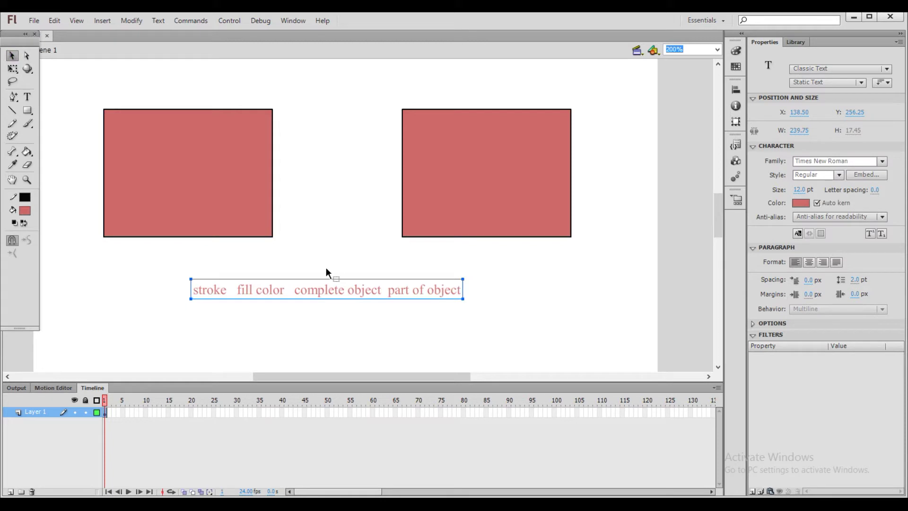
key("Delete")
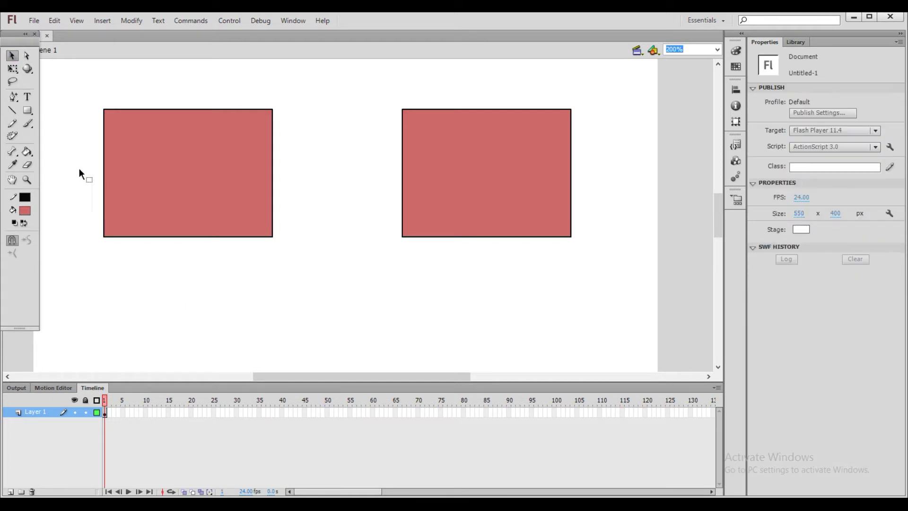
- Select the left rectangle's top edge and its right edge separately, and clear the selection
left_click(189, 110)
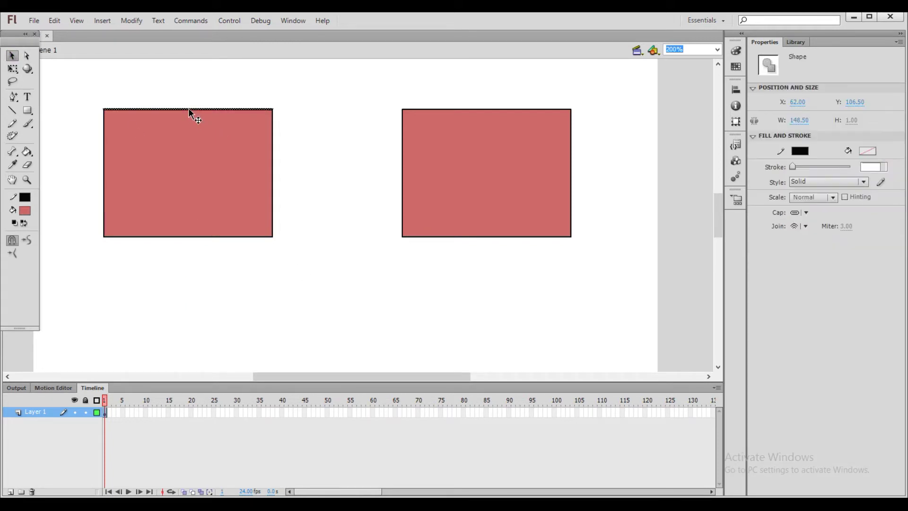
key("z")
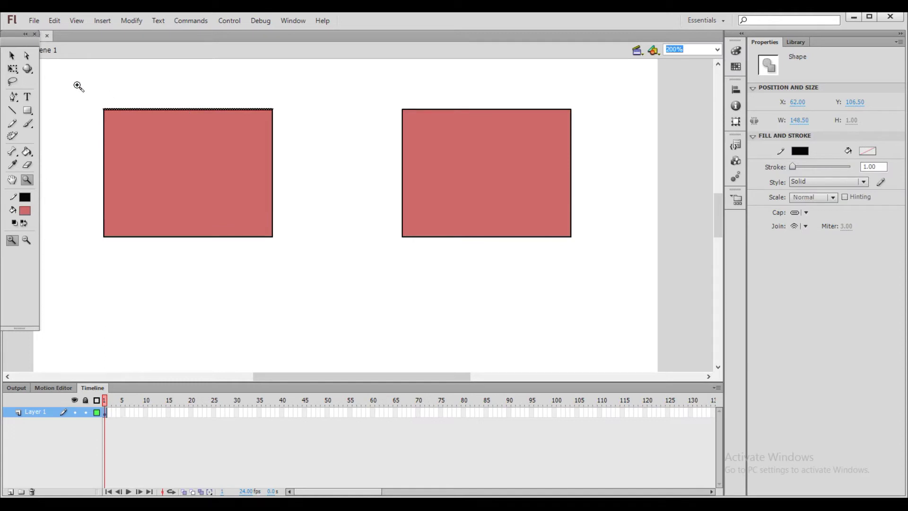
left_click_drag(77, 86, 303, 255)
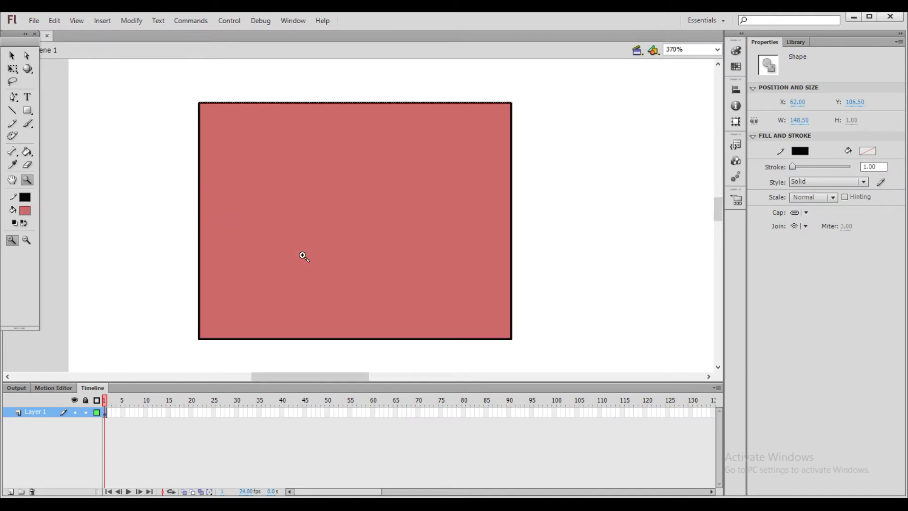
left_click(12, 57)
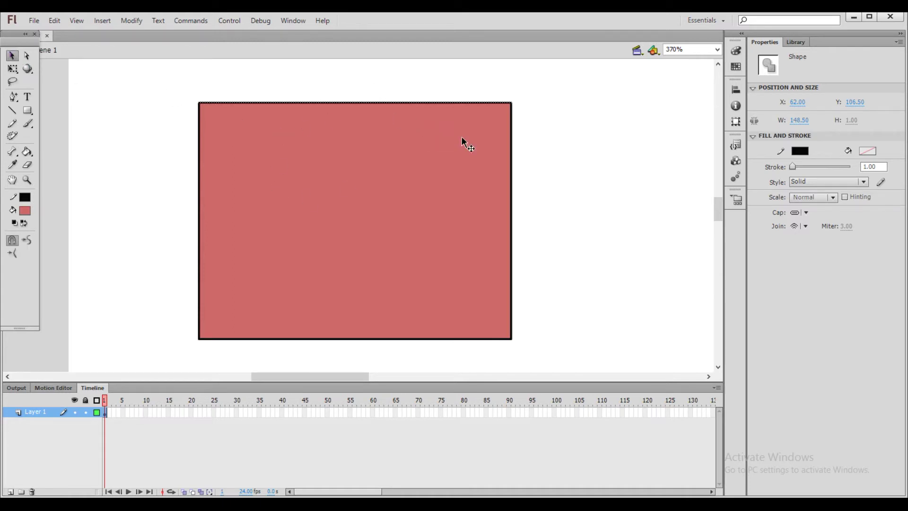
left_click(513, 141)
left_click(627, 134)
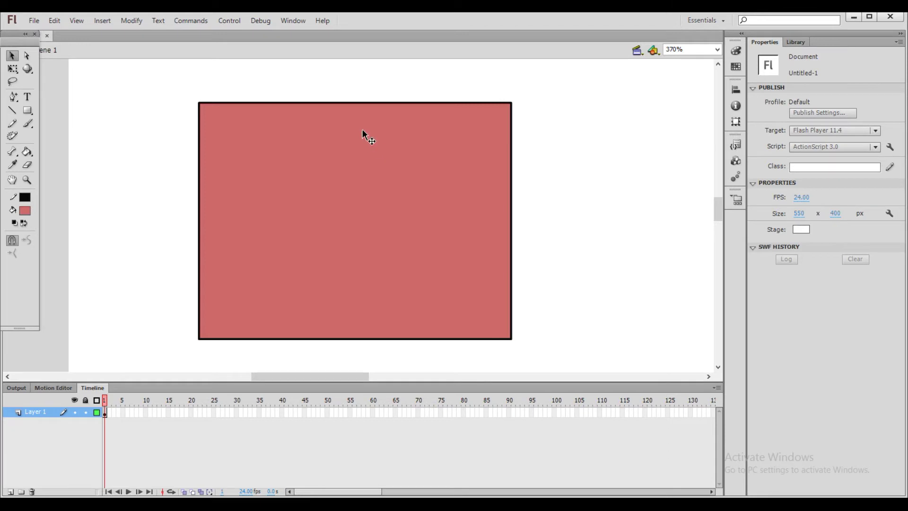
- Select the left rectangle's top edge, its left edge and its fill one at a time
left_click(339, 103)
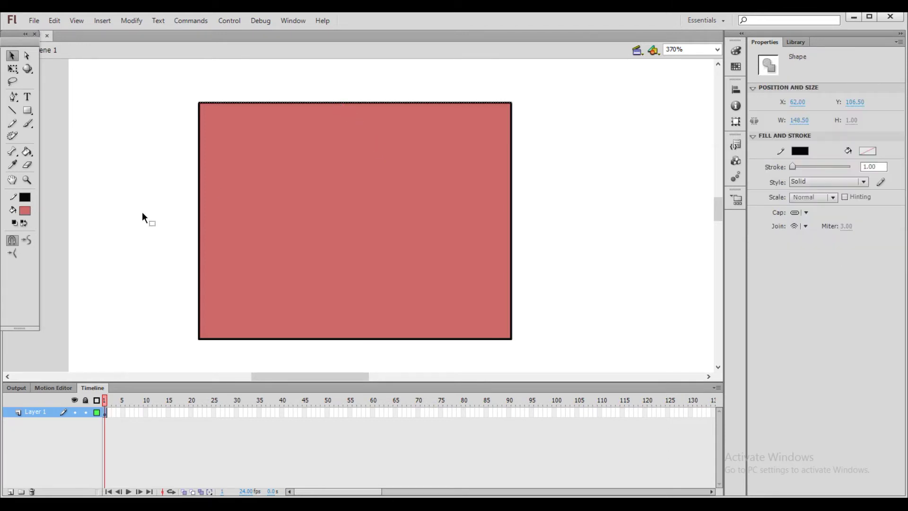
left_click(199, 217)
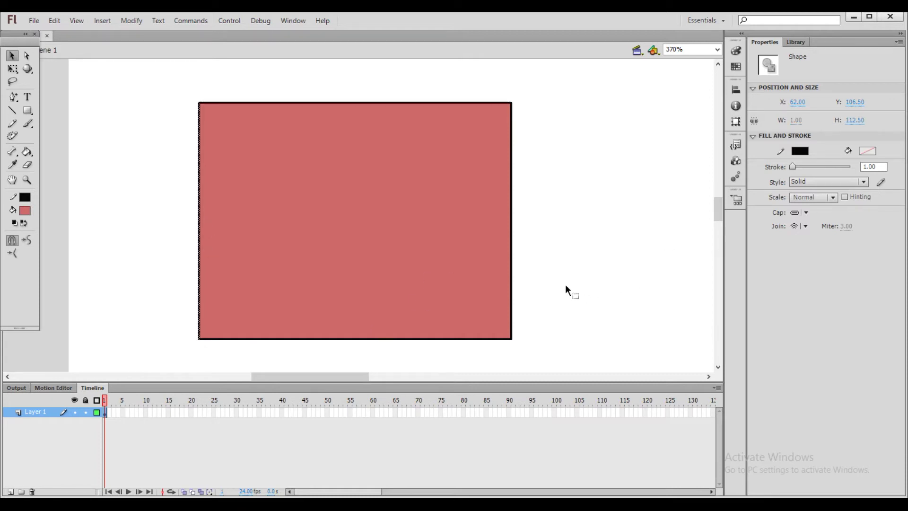
left_click(356, 195)
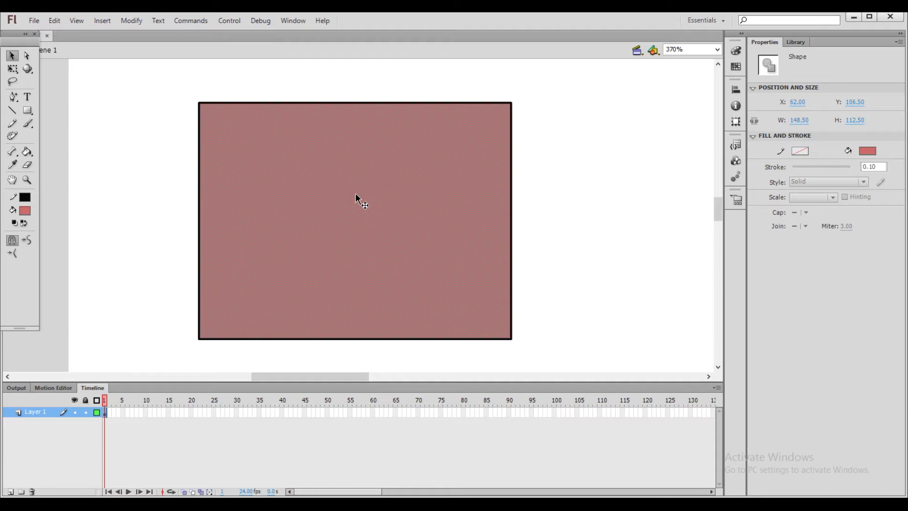
- Move the rectangle's fill up and to the right away from its outline, undo the move, and clear the selection
left_click_drag(356, 194, 416, 163)
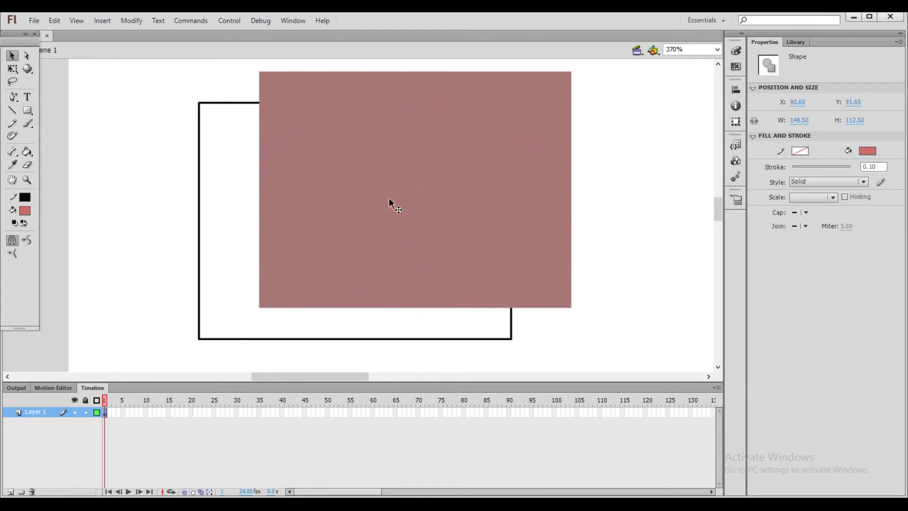
key("ctrl+z")
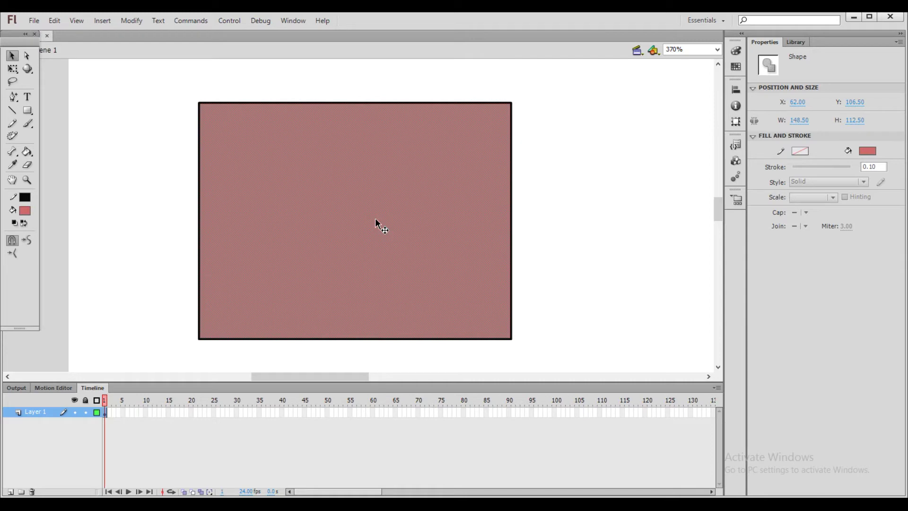
left_click(132, 161)
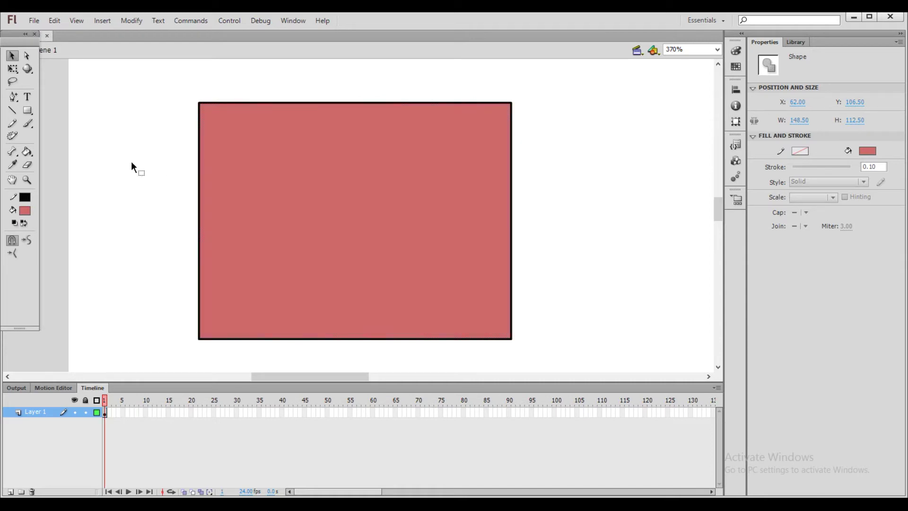
- Select the rectangle's top edge alone and its whole outline, move the outline off the fill, undo the move, and deselect
left_click(250, 103)
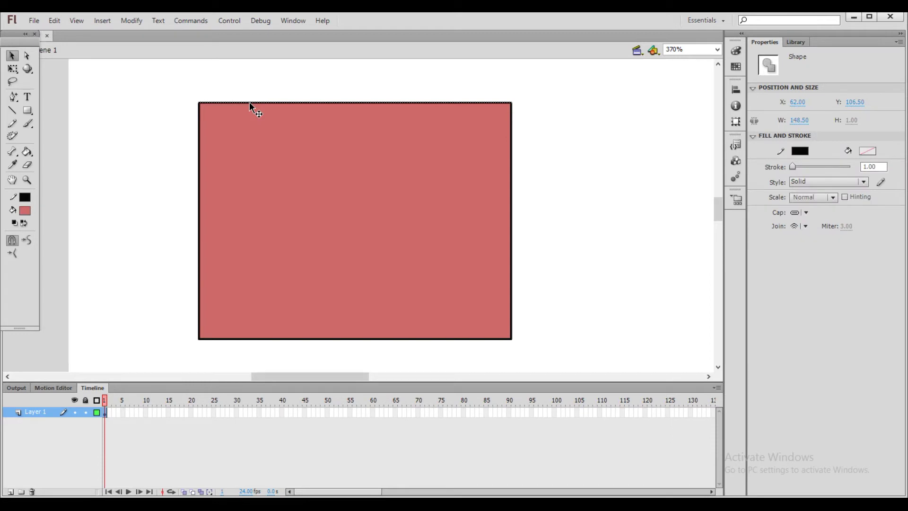
double_click(249, 103)
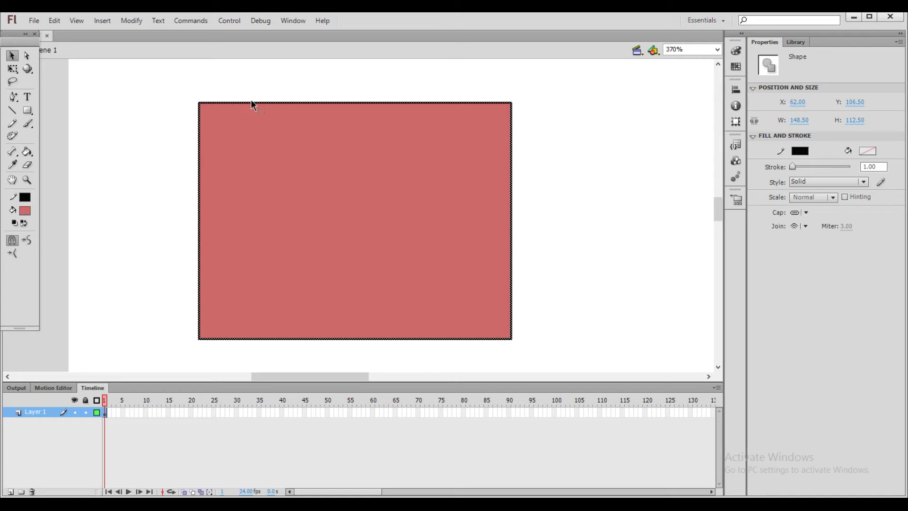
mouse_move(252, 101)
left_mouse_down()
mouse_move(391, 102)
mouse_move(315, 61)
mouse_move(310, 71)
left_mouse_up()
double_click(299, 101)
mouse_move(299, 103)
left_mouse_down()
mouse_move(464, 140)
mouse_move(572, 128)
mouse_move(568, 121)
left_mouse_up()
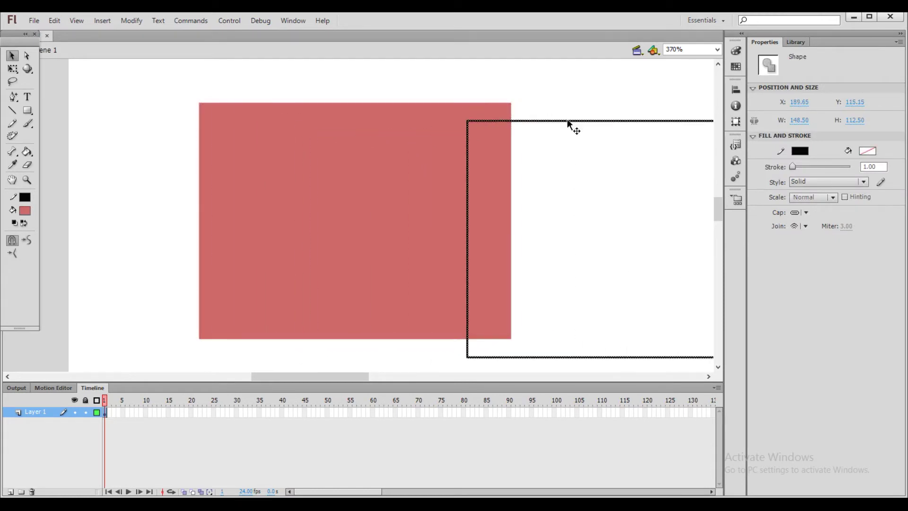
key("ctrl+z")
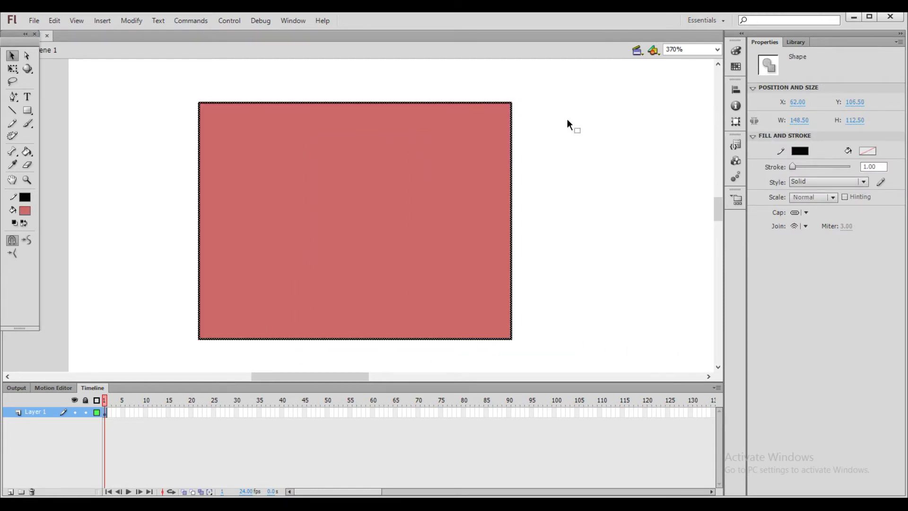
left_click(585, 140)
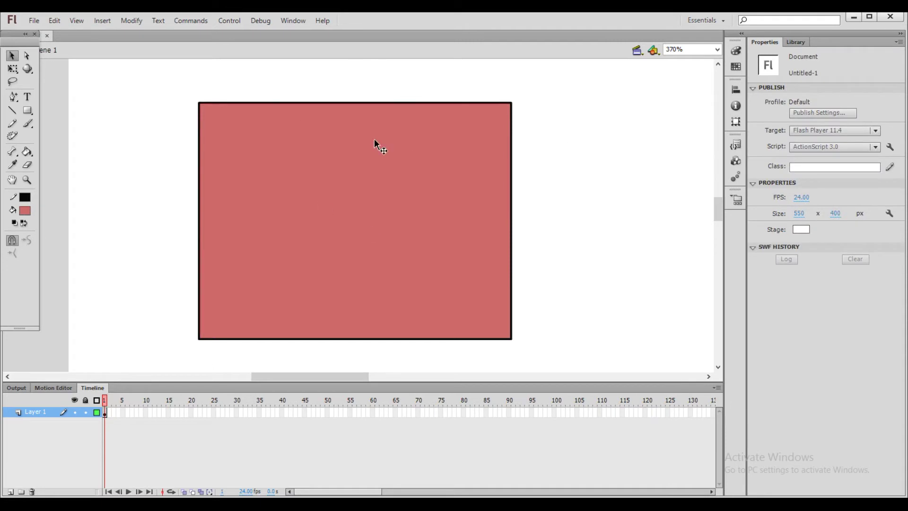
- Select the complete rectangle, including fill and outline, and set its stroke thickness to 4.90
double_click(359, 159)
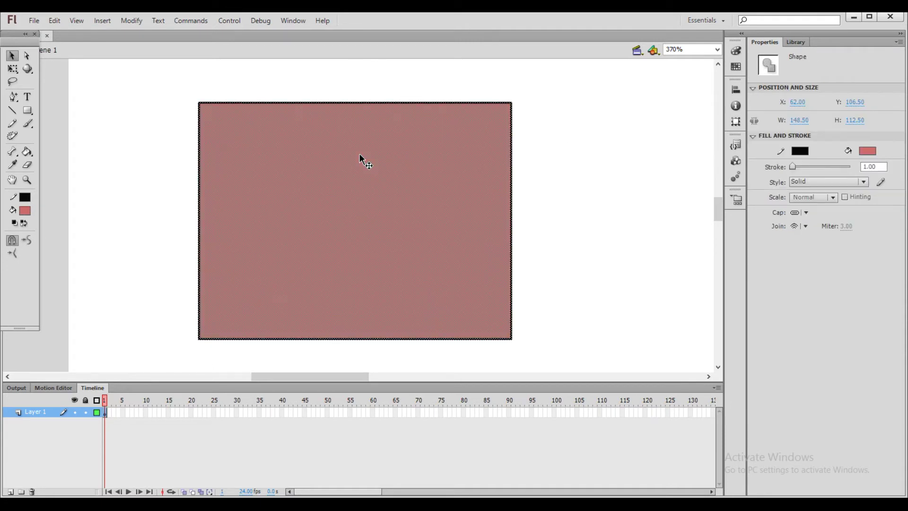
left_click(564, 198)
left_click(377, 195)
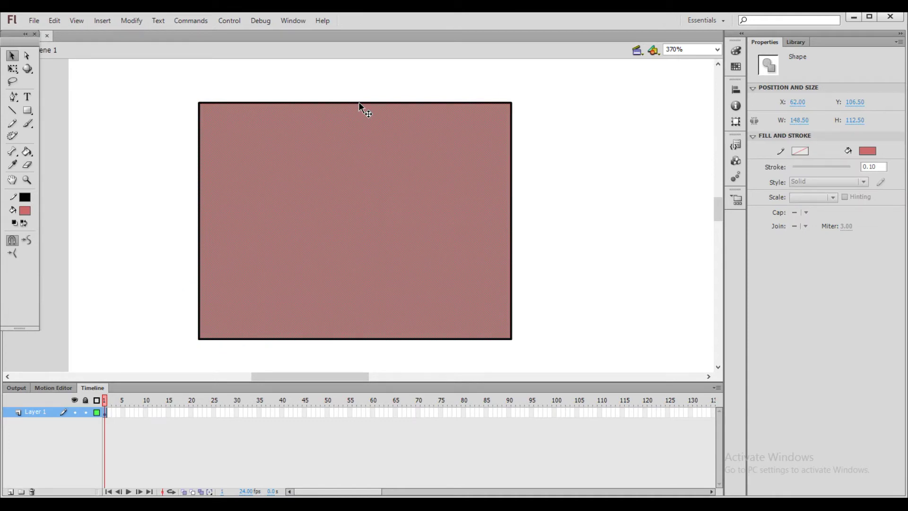
double_click(390, 195)
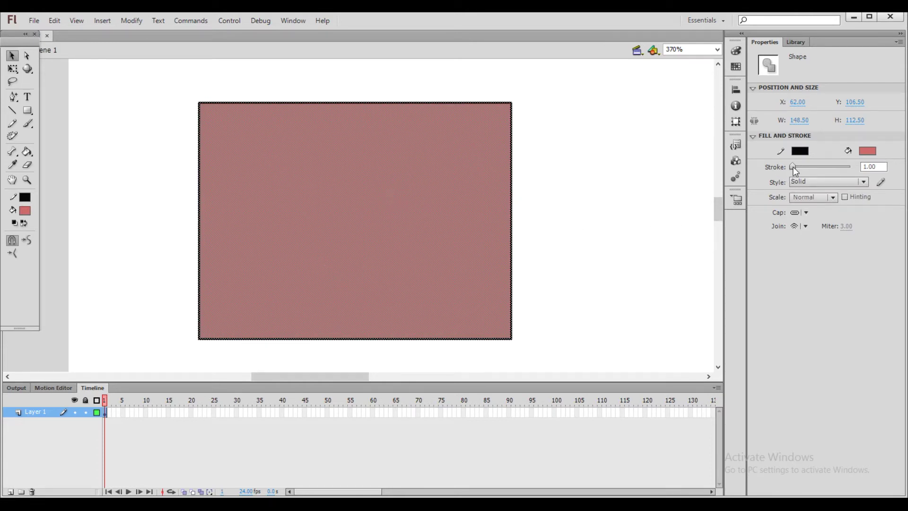
left_click_drag(799, 166, 794, 167)
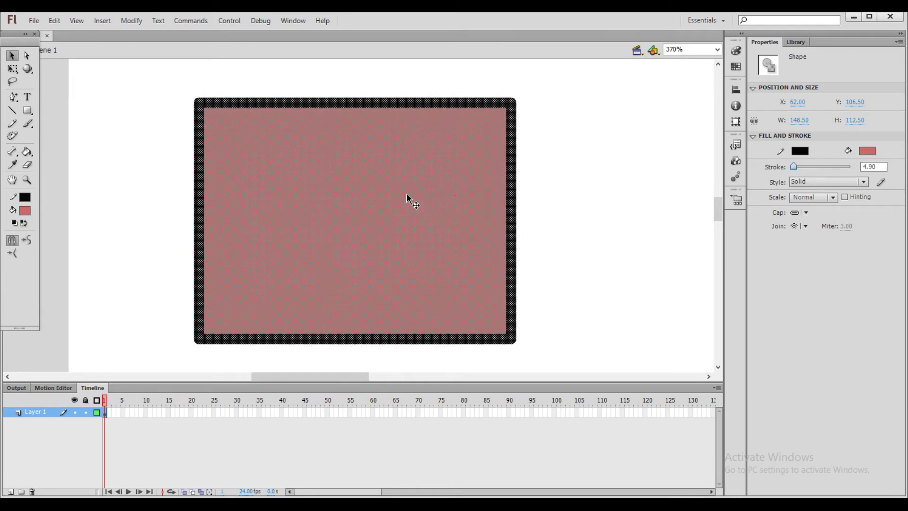
- Move the complete rectangle right to about X 107.10, Y 103.25, and clear the selection
left_click_drag(437, 195, 467, 185)
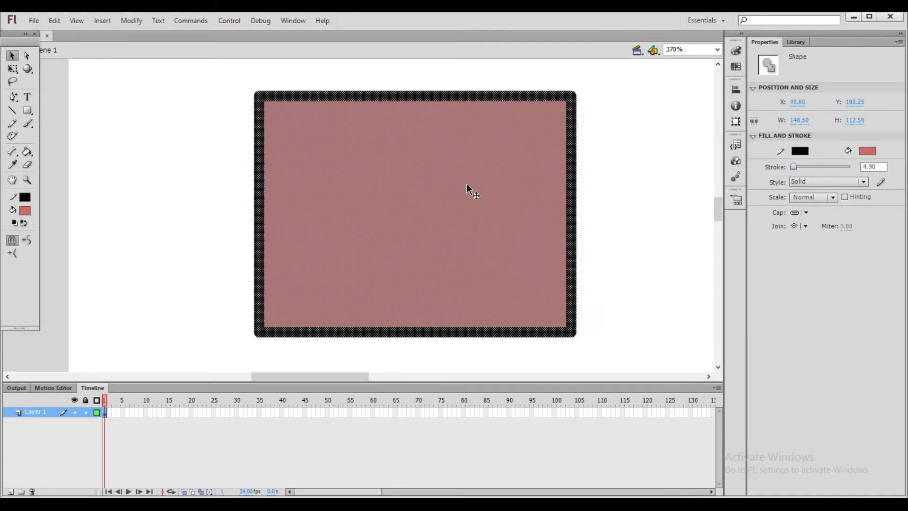
key("shift+Right")
key("shift+Right")
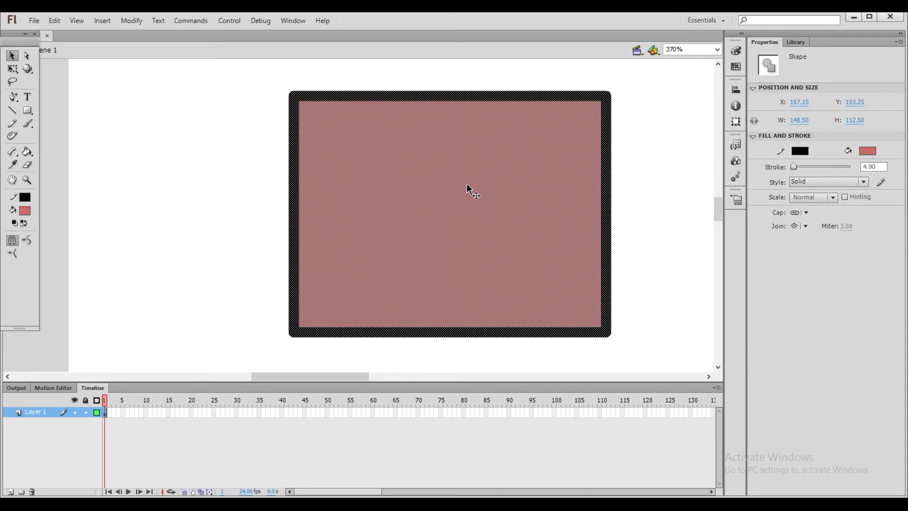
left_click(199, 184)
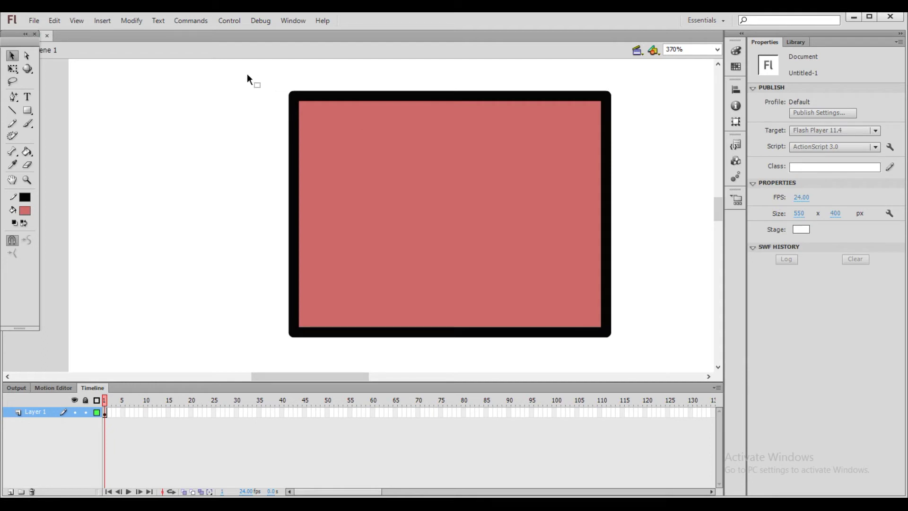
- Select only the rectangle's upper-left corner area, about 56.75 by 41.40, move it away from the shape, and undo the move
mouse_move(254, 78)
left_mouse_down()
mouse_move(339, 157)
mouse_move(413, 182)
mouse_move(222, 134)
left_mouse_up()
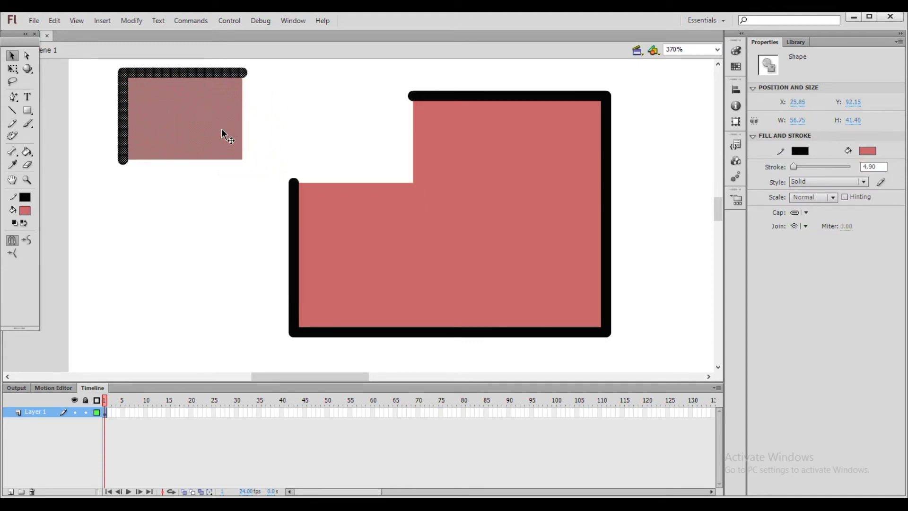
left_click(312, 142)
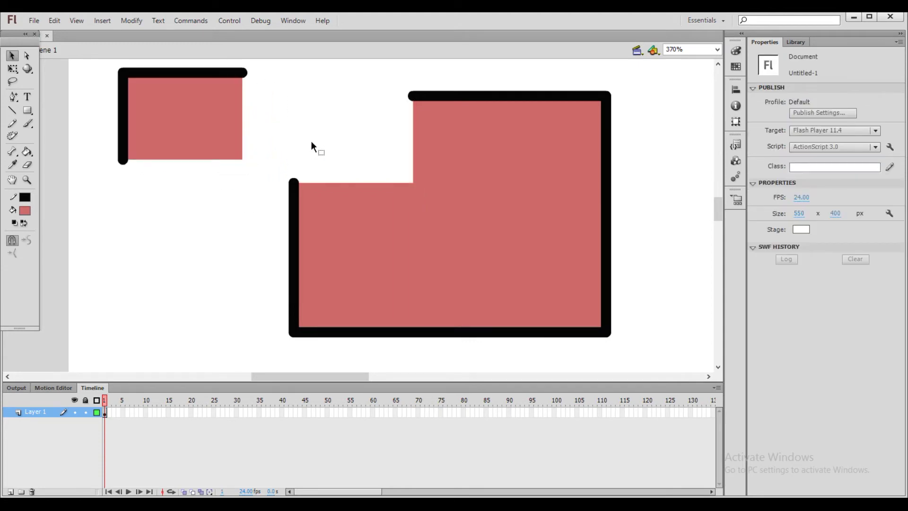
key("ctrl+z")
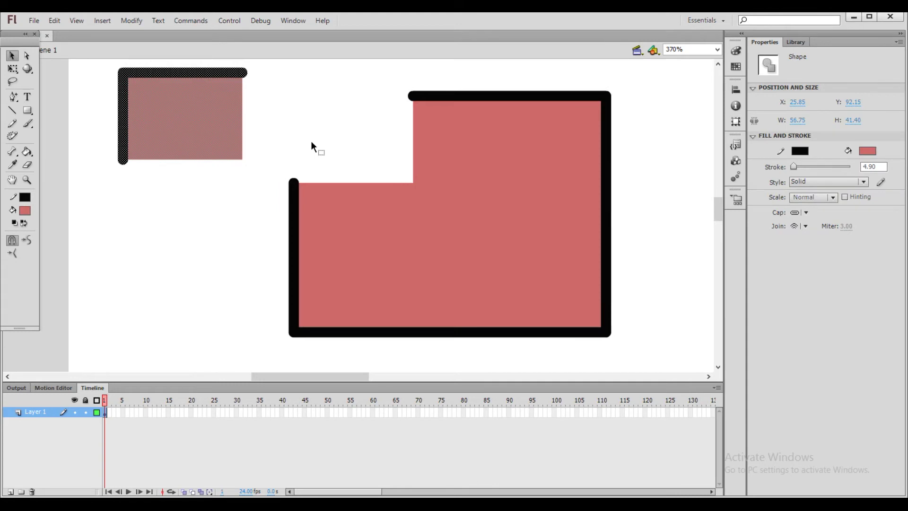
key("ctrl+z")
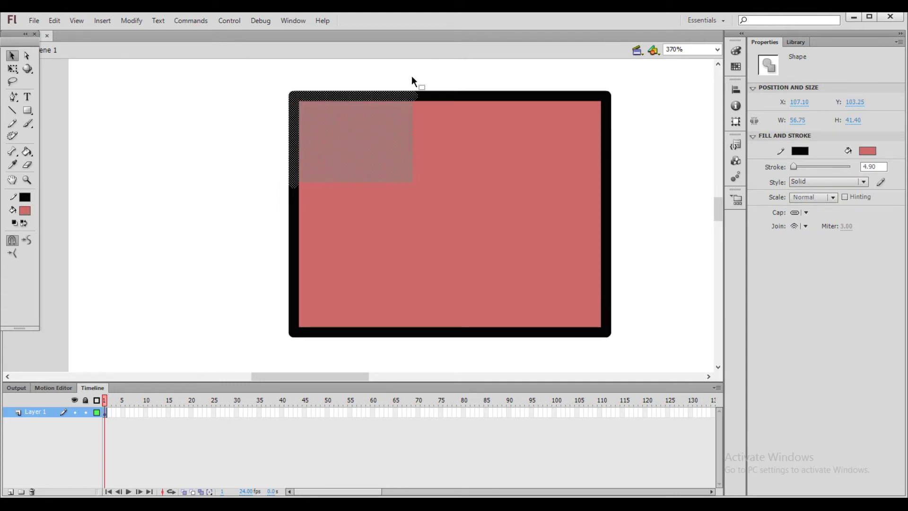
- Delete a full-height vertical strip about 20.50 wide and a full-width horizontal strip about 13.25 high from the rectangle
mouse_move(424, 72)
left_mouse_down()
mouse_move(559, 129)
mouse_move(514, 326)
mouse_move(460, 434)
mouse_move(467, 407)
left_mouse_up()
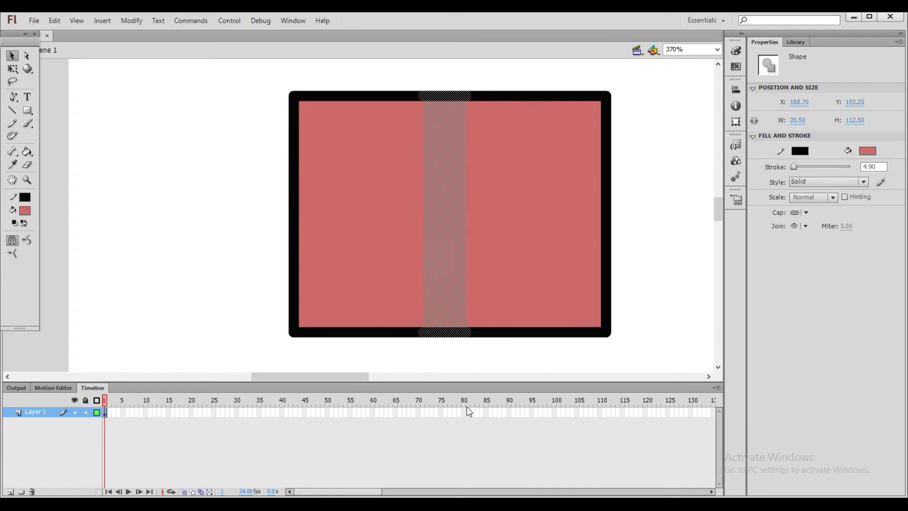
key("Delete")
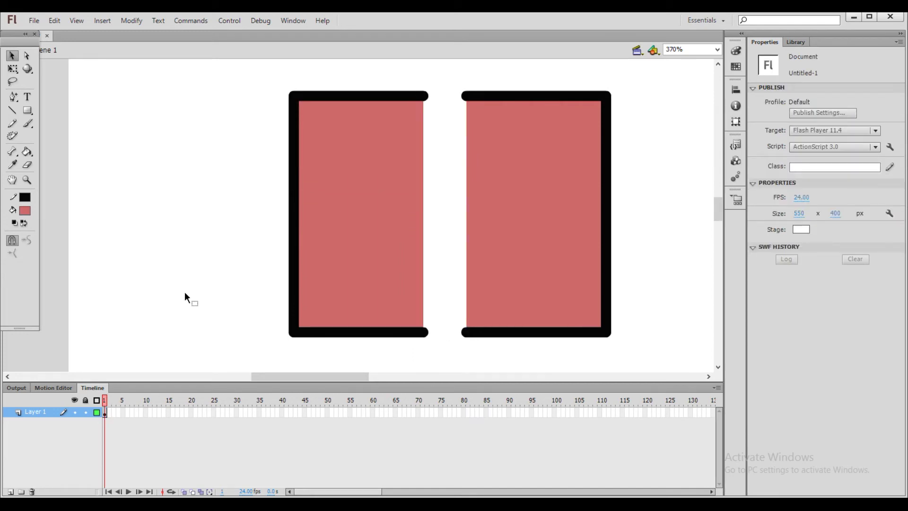
left_click_drag(252, 165, 659, 192)
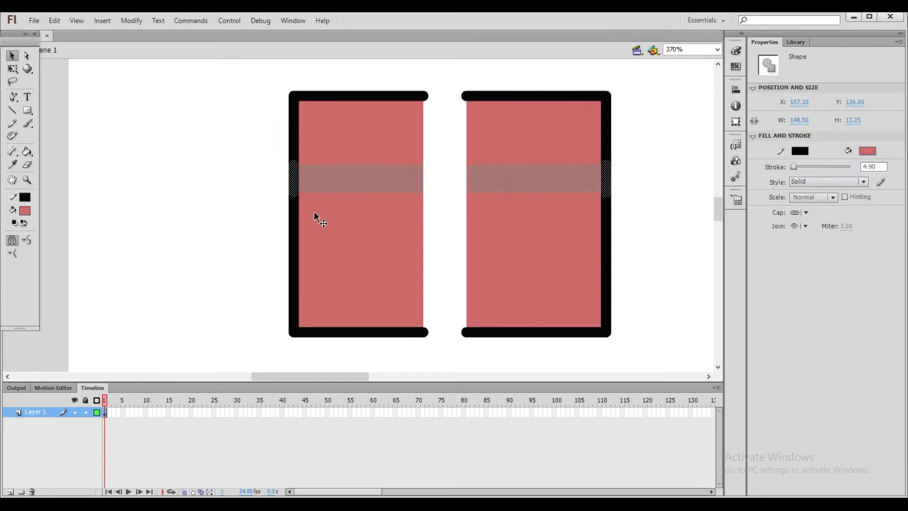
key("Delete")
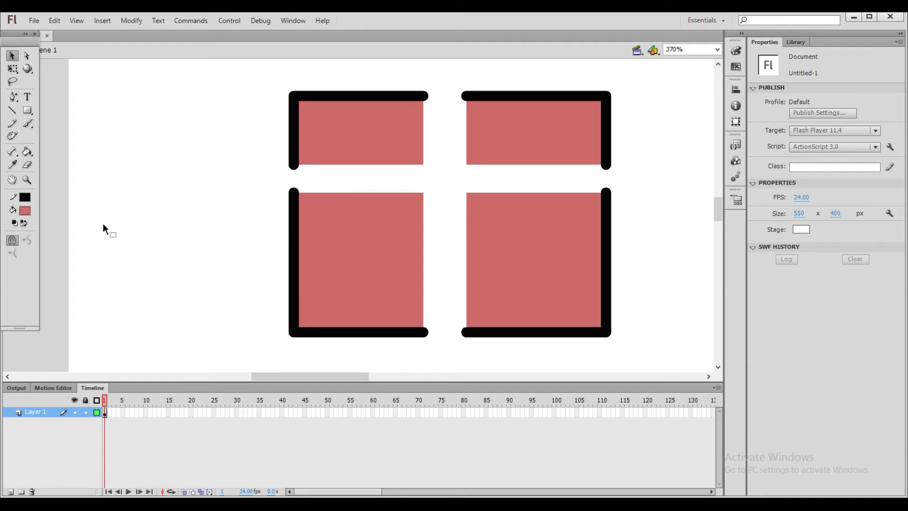
- Undo both strip deletions and clear the red rectangle from the stage
key("ctrl+z")
key("ctrl+z")
key("ctrl+z")
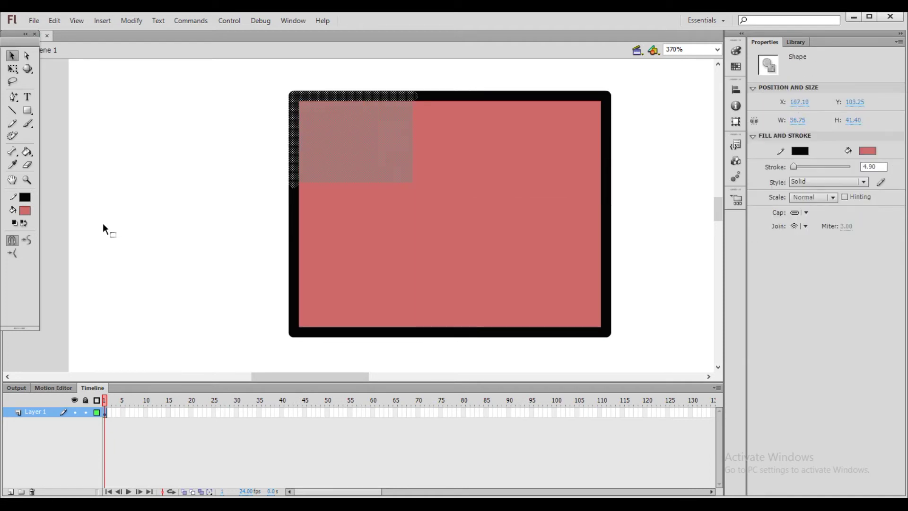
key("ctrl+z")
key("ctrl+z")
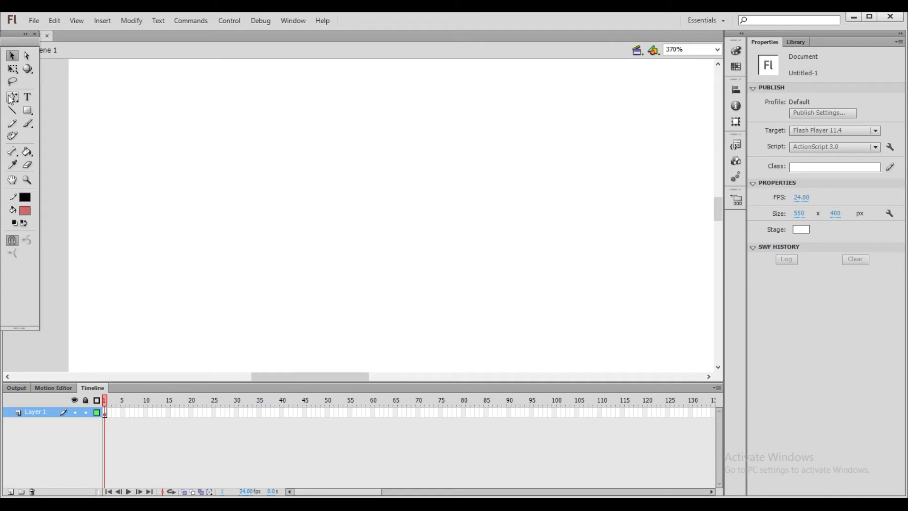
- Draw a rectangle in the middle of the stage with no fill and a black 4.90 stroke
left_click_drag(30, 114, 118, 108)
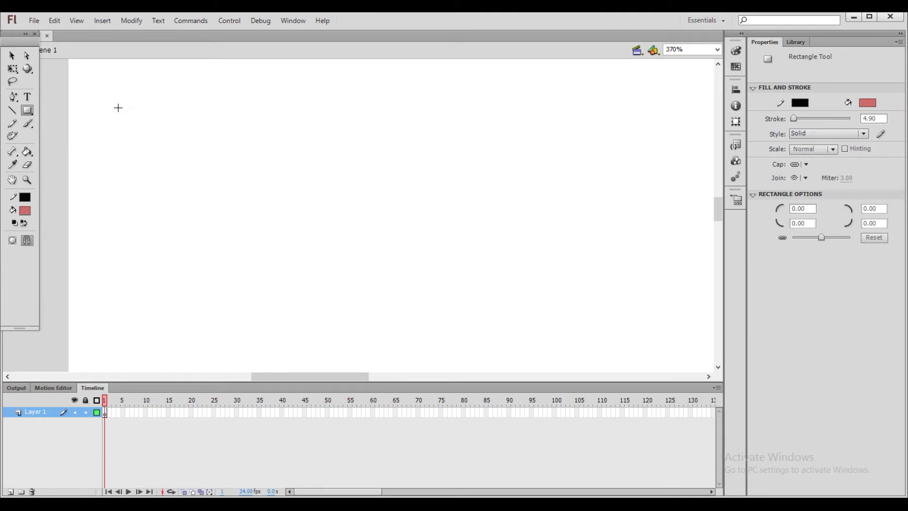
left_click(868, 103)
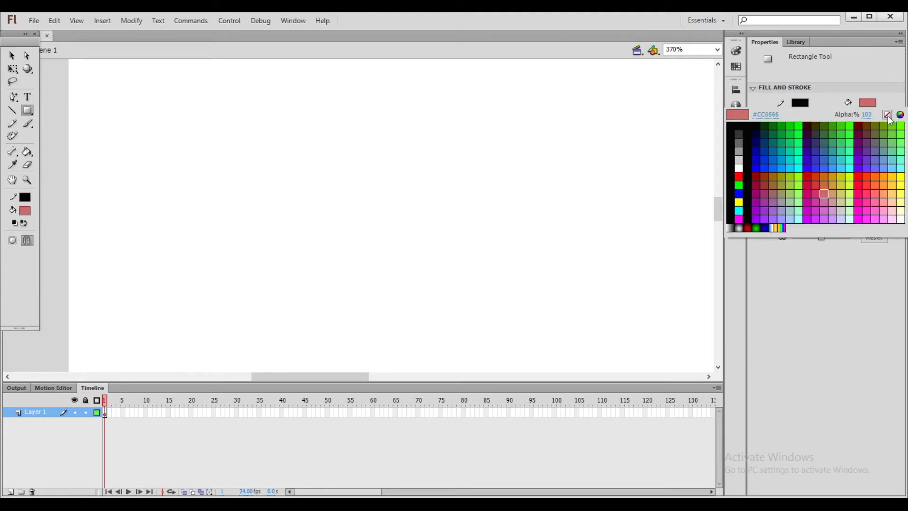
left_click(888, 115)
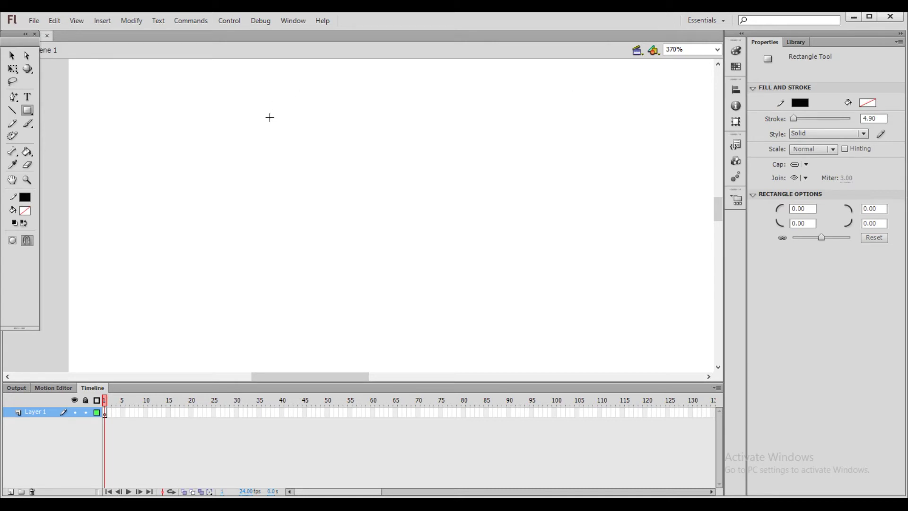
left_click_drag(261, 151, 548, 297)
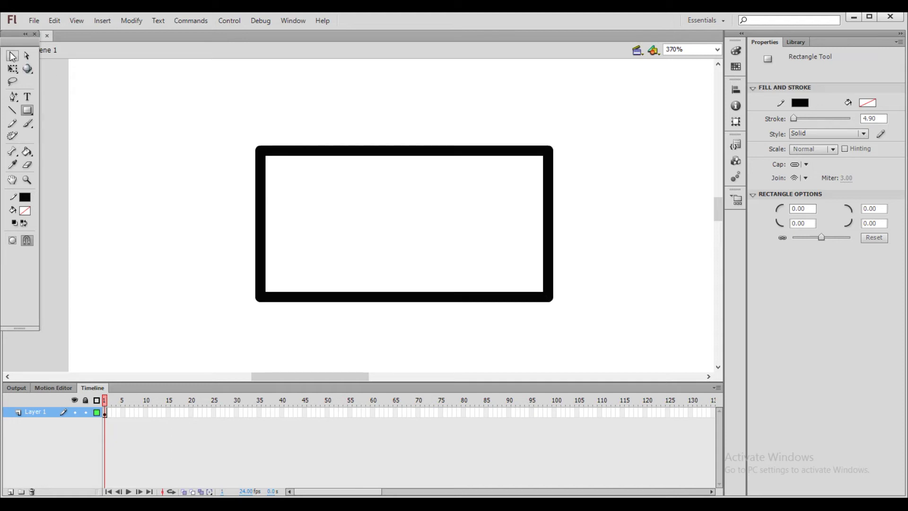
- Reshape the rectangle with the Subselection Tool, pulling its upper-right and lower-right anchor points outward and moving the upper-right point back inward
left_click(12, 56)
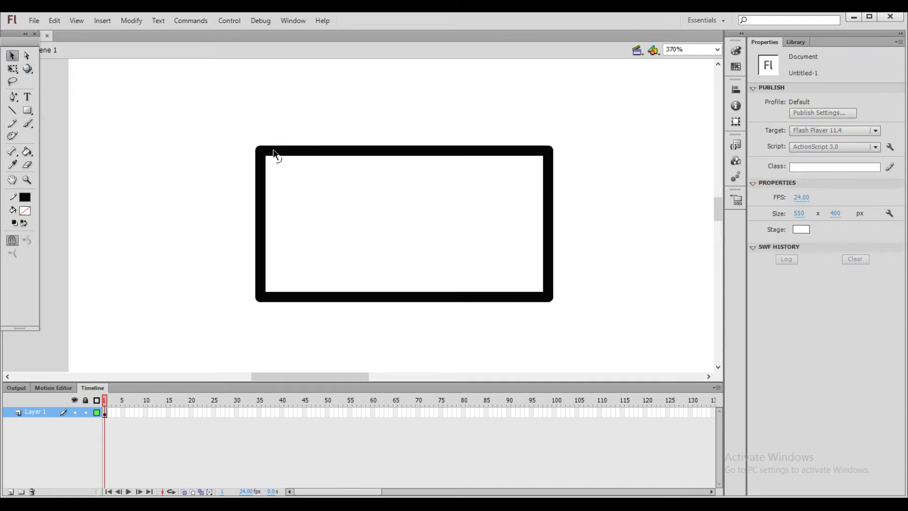
left_click(27, 56)
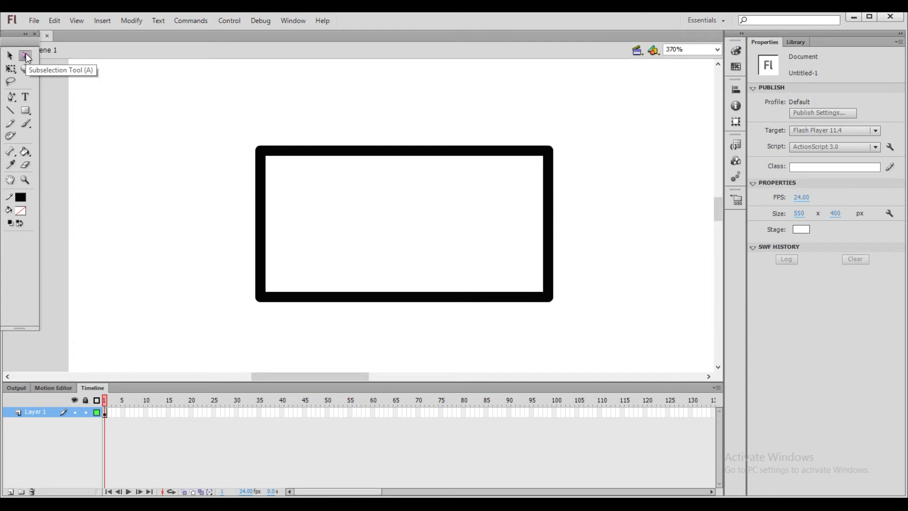
left_click(364, 156)
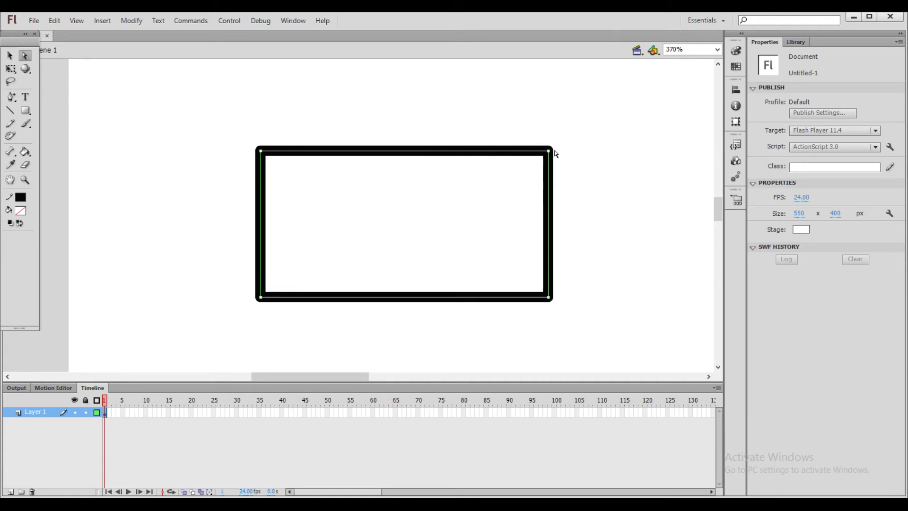
left_click_drag(548, 151, 615, 98)
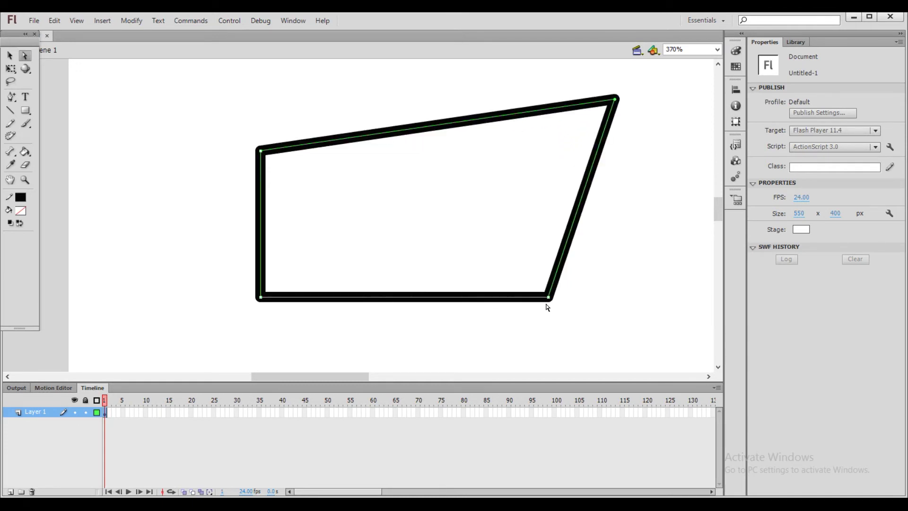
left_click_drag(548, 298, 624, 343)
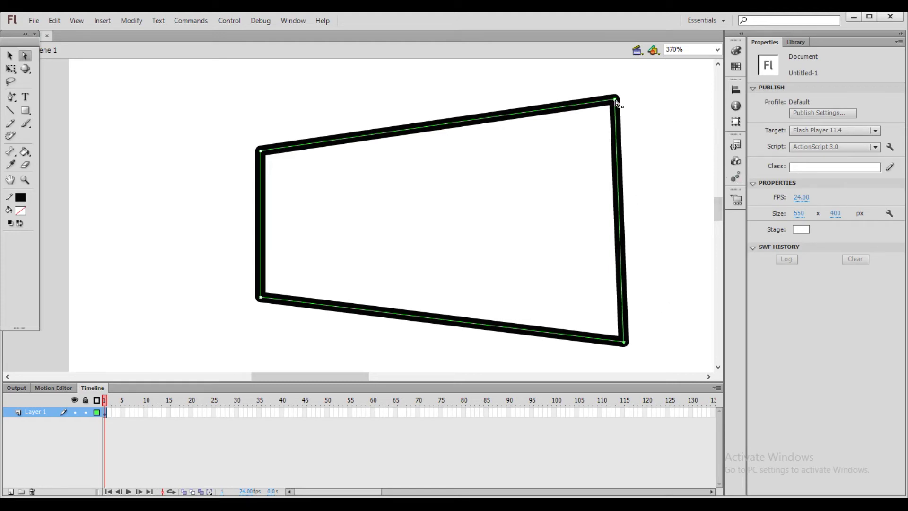
left_click_drag(616, 101, 563, 155)
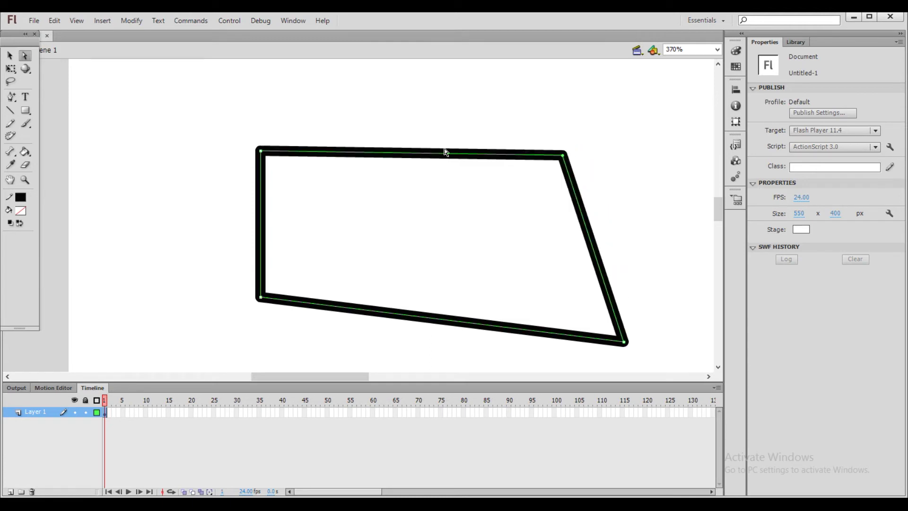
- Move the whole outline slightly upward, and use the Selection Tool to bow its top edge outward and its right, bottom and left edges inward
left_click_drag(444, 158, 450, 120)
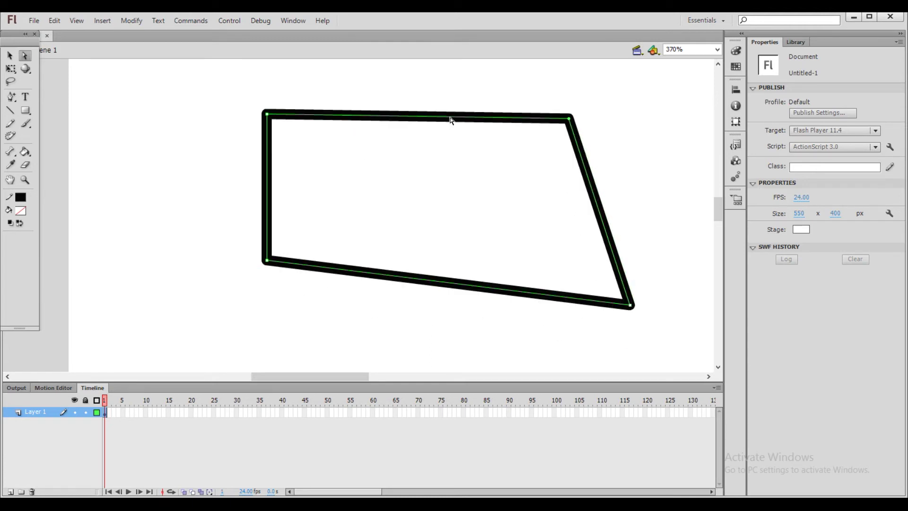
left_click(10, 56)
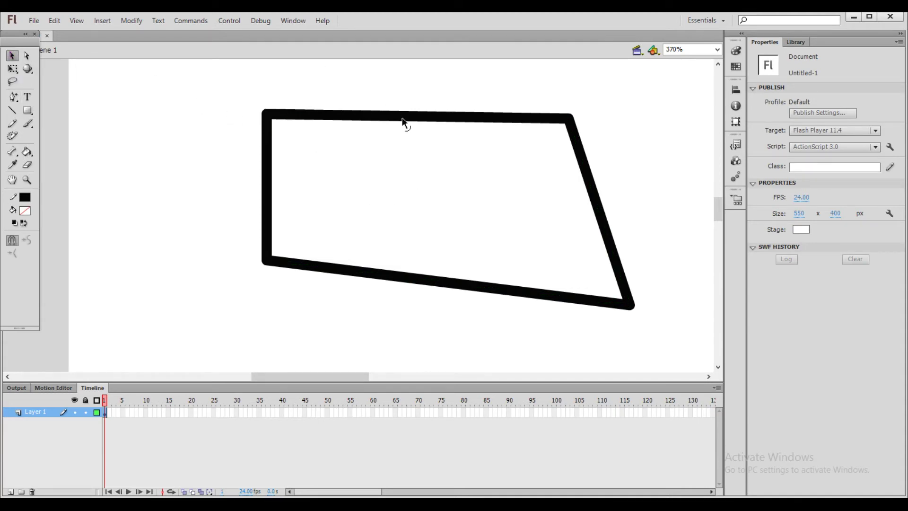
left_click_drag(405, 117, 417, 84)
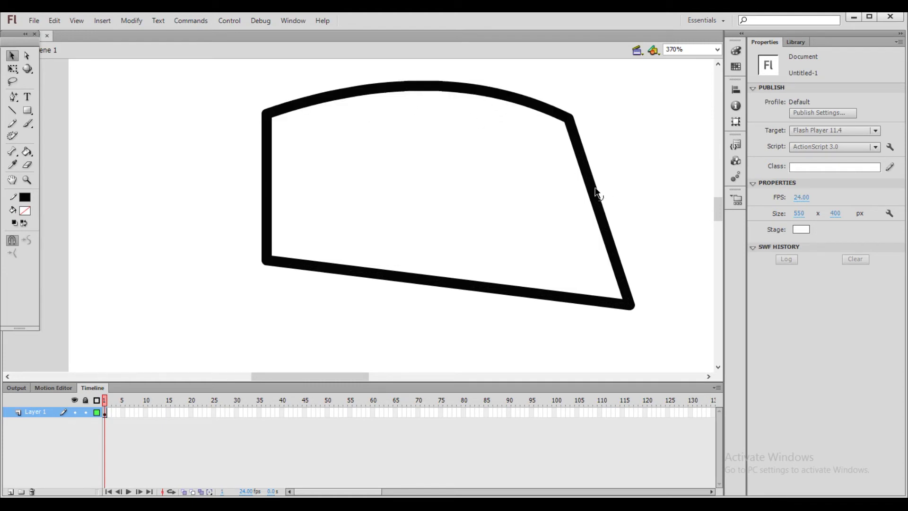
left_click_drag(596, 189, 539, 199)
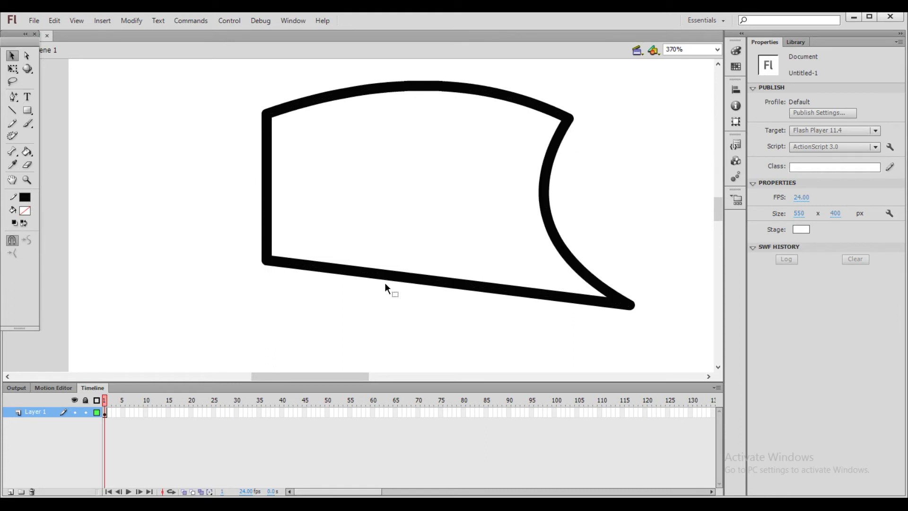
left_click_drag(404, 279, 424, 221)
left_click_drag(267, 169, 333, 163)
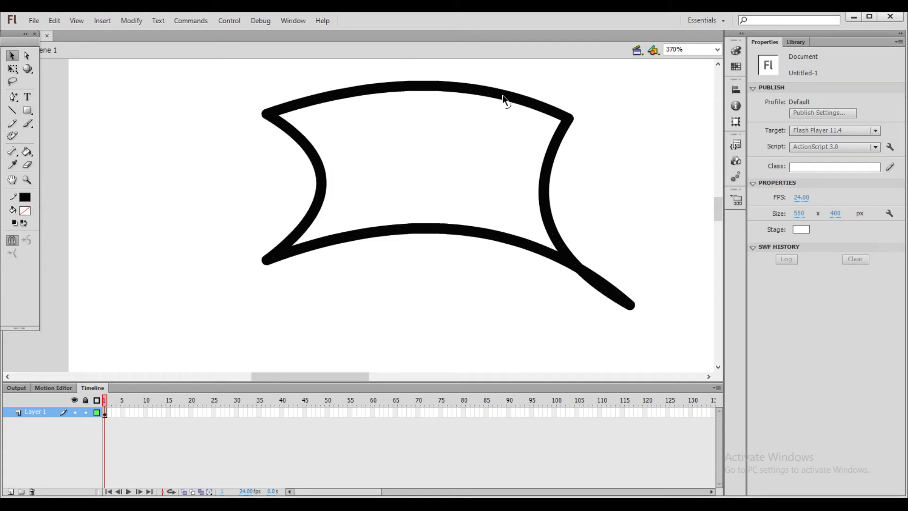
left_click_drag(322, 176, 243, 166)
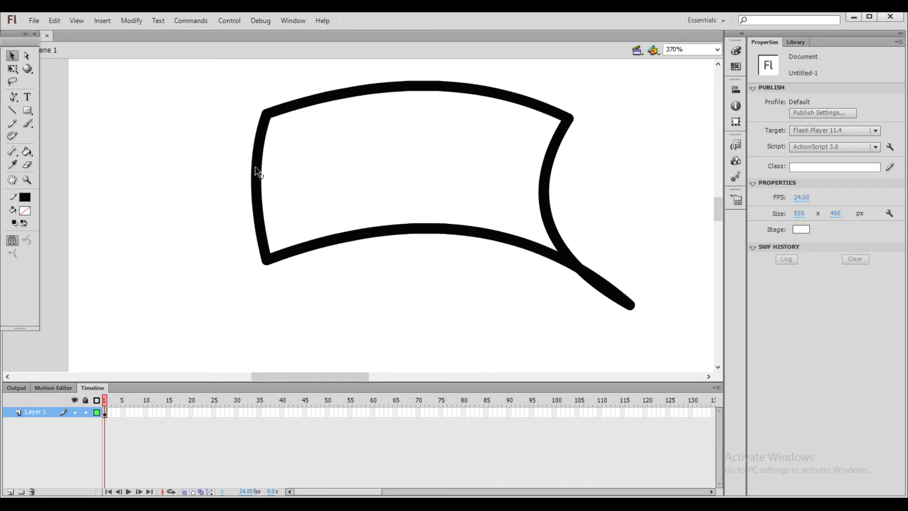
left_click_drag(258, 170, 316, 166)
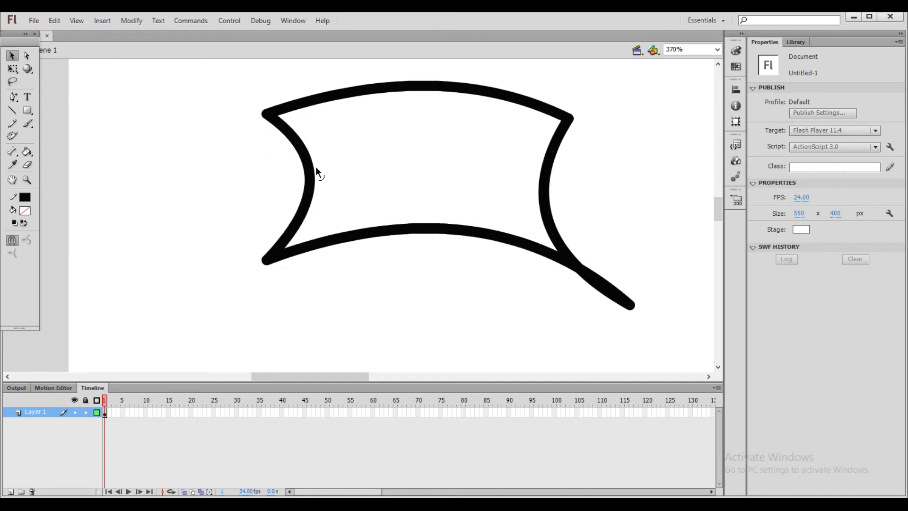
- Reshape the outline's left, top and bottom curves with the Subselection Tool by repositioning the direction handles of their anchor points
left_click(30, 55)
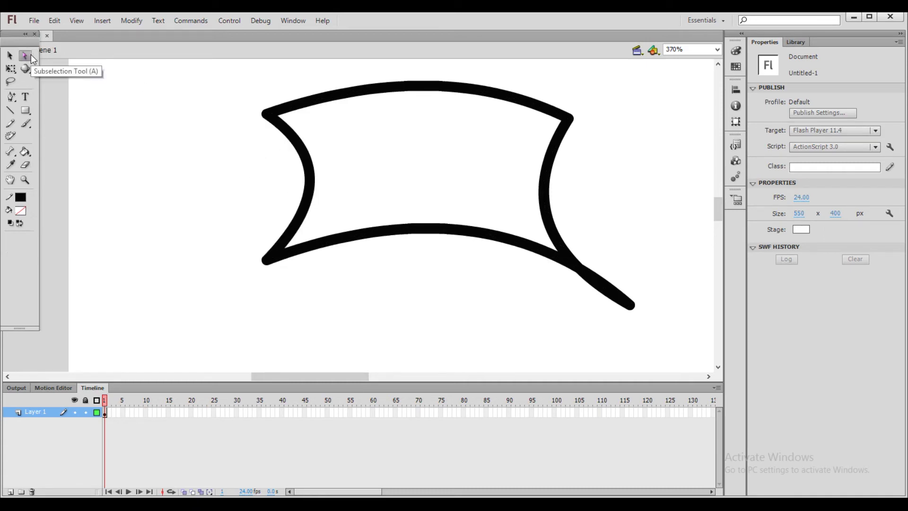
left_click(273, 124)
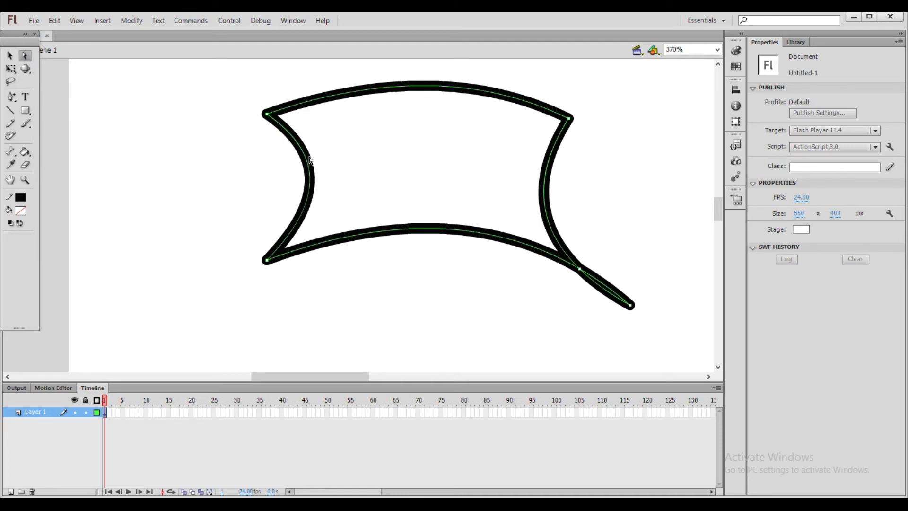
left_click(267, 116)
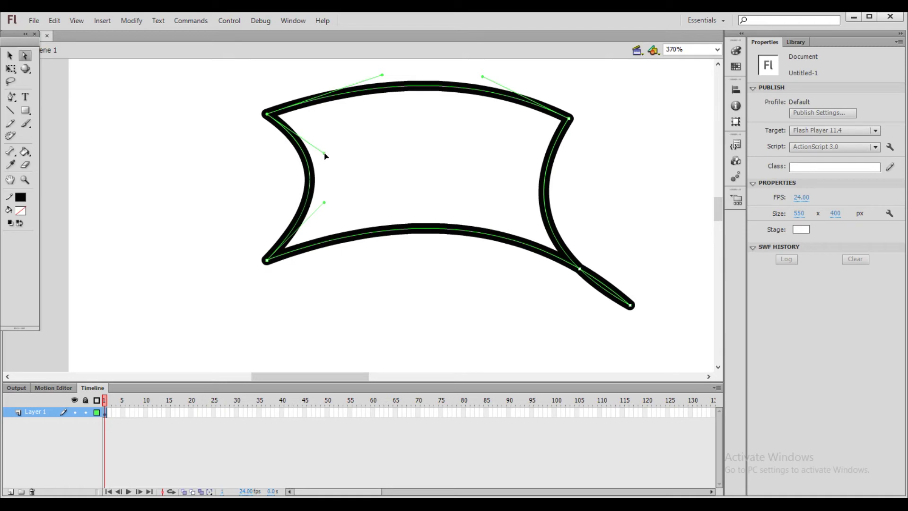
left_click_drag(324, 154, 241, 185)
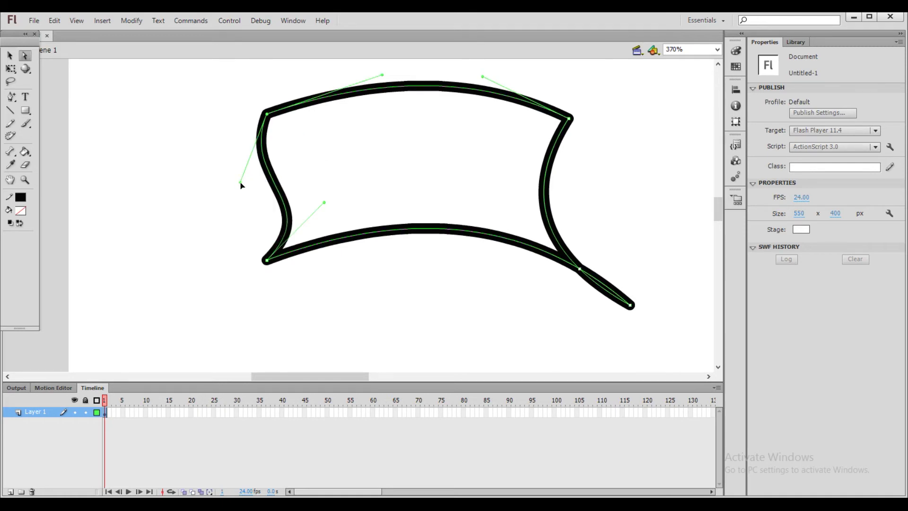
left_click(325, 204)
left_click_drag(325, 205, 353, 202)
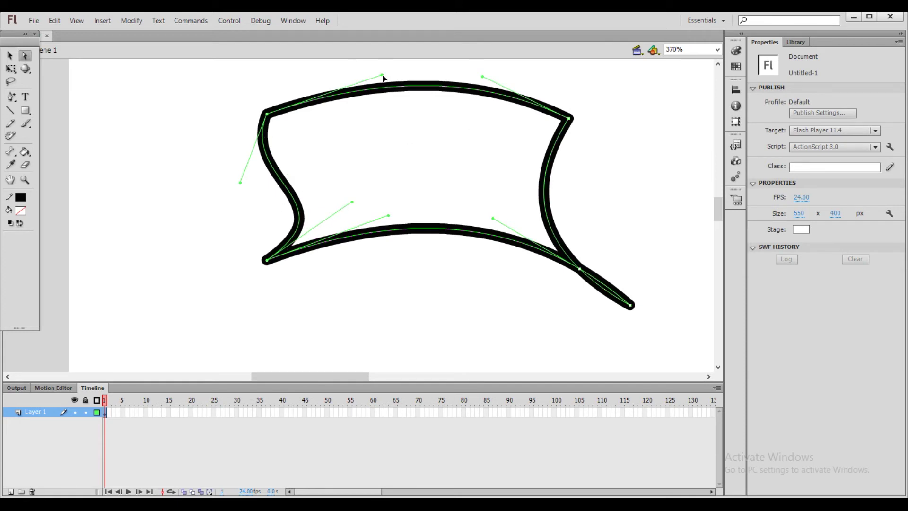
left_click_drag(383, 76, 401, 147)
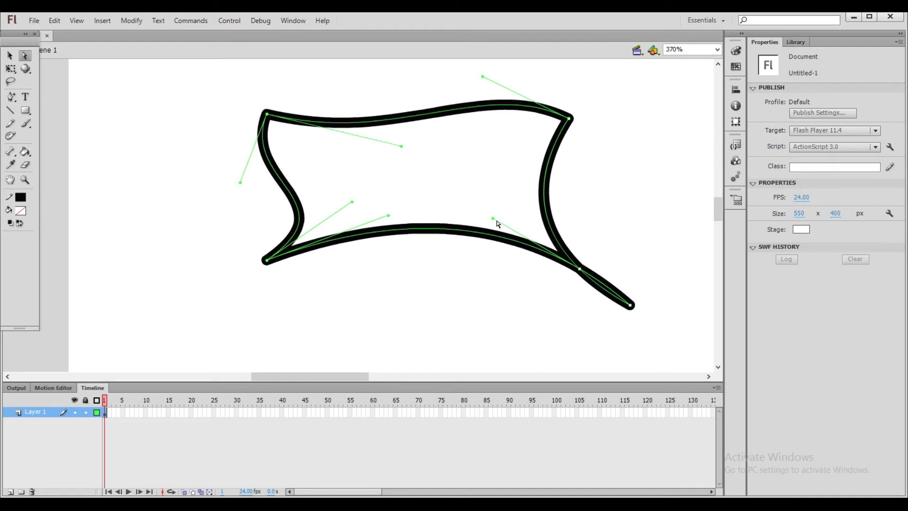
left_click_drag(493, 218, 483, 163)
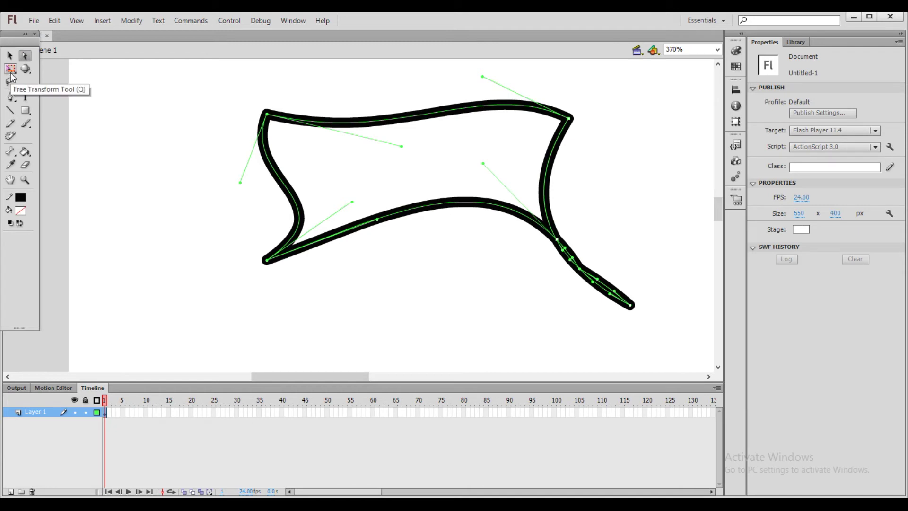
- Select the entire curved outline and delete it from the stage
left_click(13, 56)
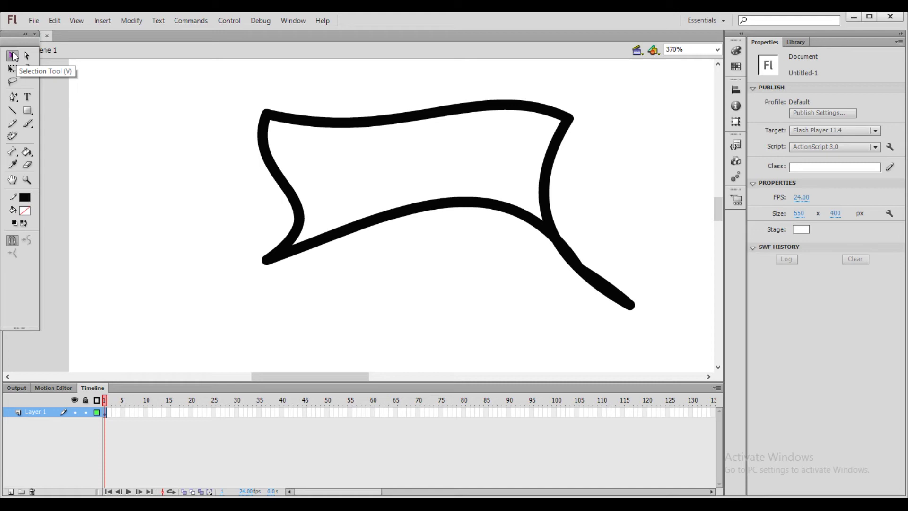
key("ctrl+a")
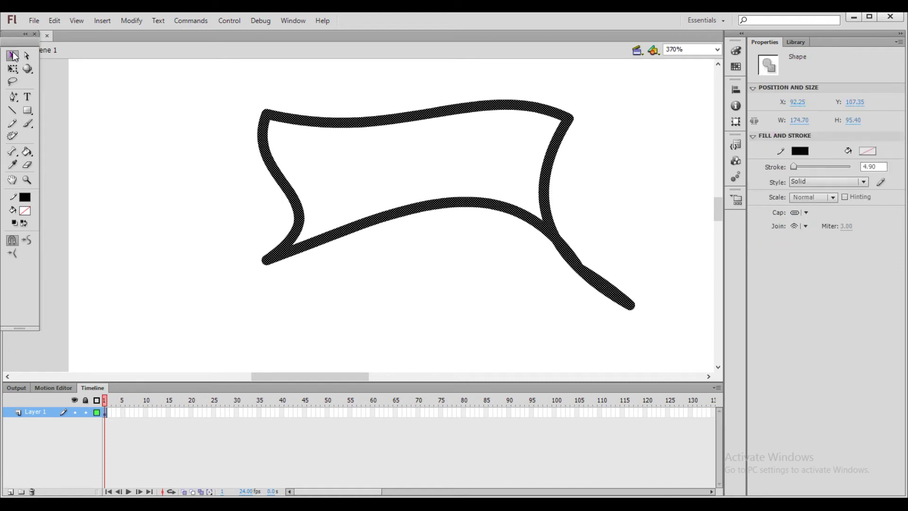
key("Delete")
key("e")
- Draw a square about 41.95 wide in the upper-left part of the stage with a yellow-orange fill and a black 4.90 stroke
left_click(27, 110)
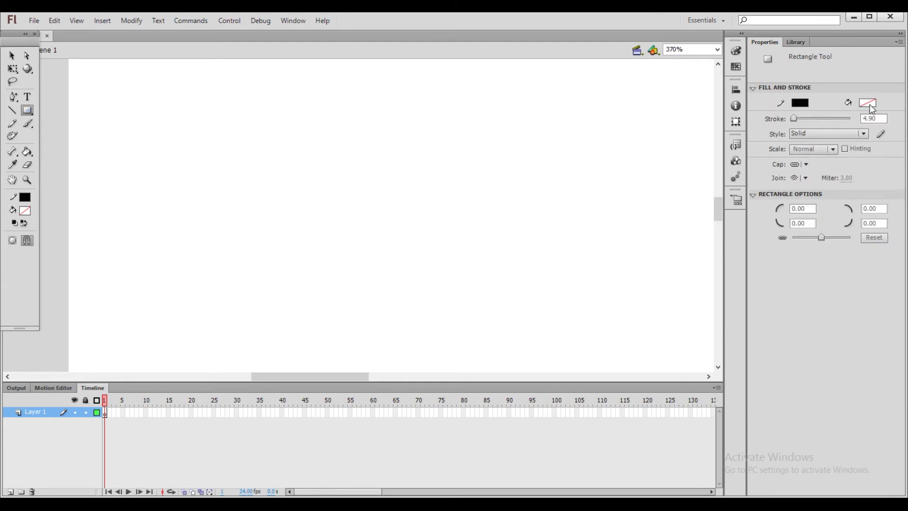
left_click(869, 103)
left_click(867, 134)
left_click(872, 105)
left_click(896, 179)
mouse_move(147, 132)
left_mouse_down()
mouse_move(198, 166)
mouse_move(236, 220)
left_mouse_up()
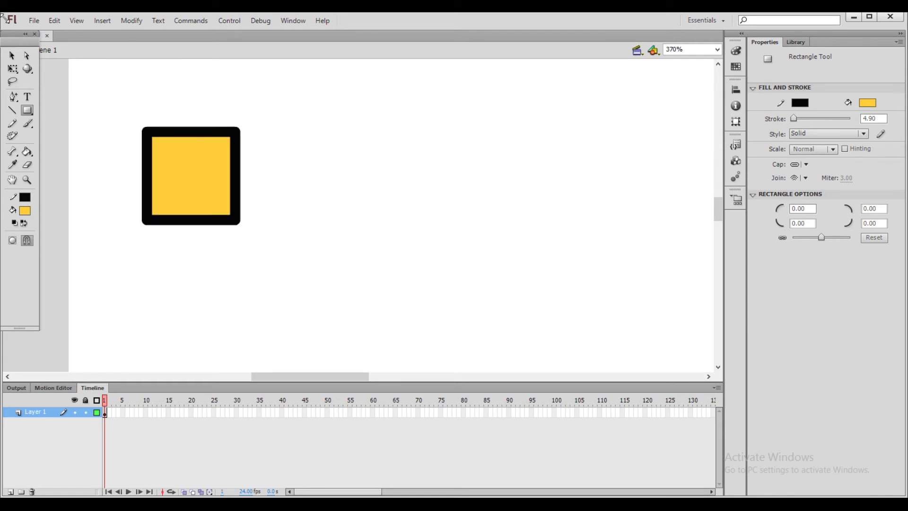
- Duplicate the square, including fill and stroke, to make six squares arranged in two rows of three
left_click(13, 57)
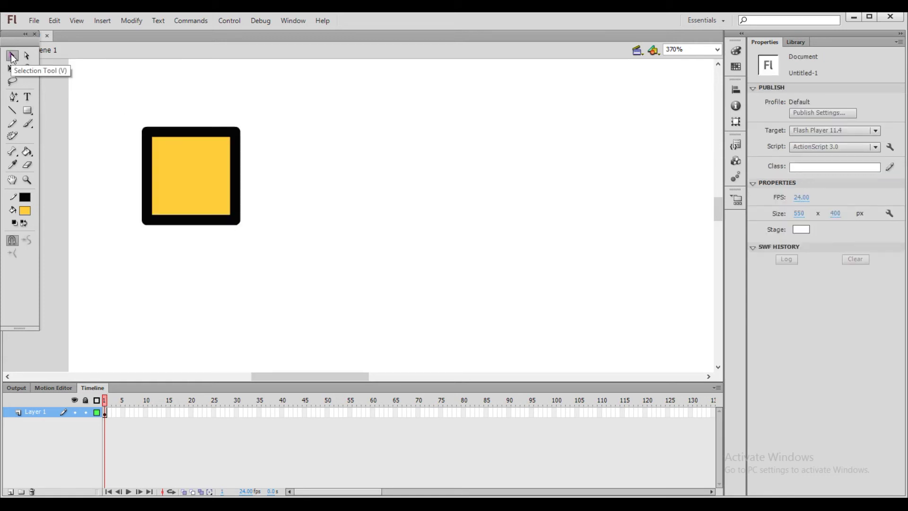
double_click(184, 176)
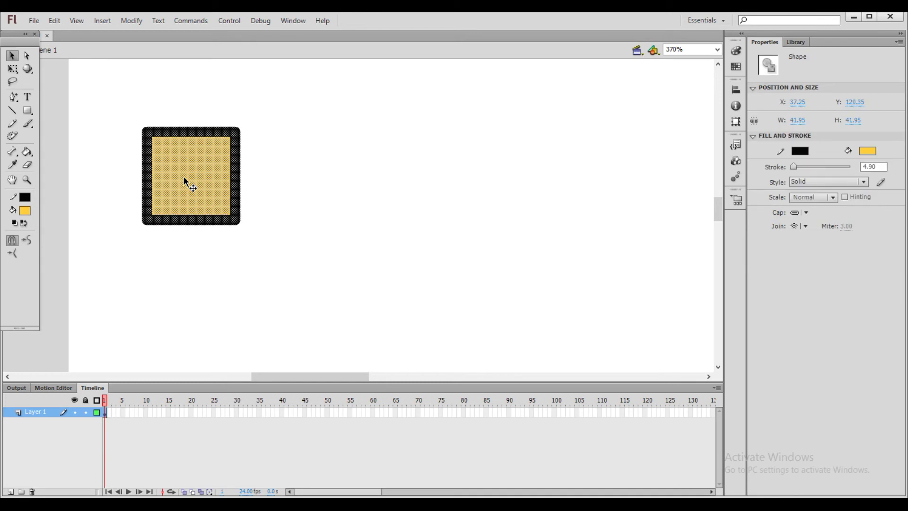
left_click_drag(185, 182, 196, 342)
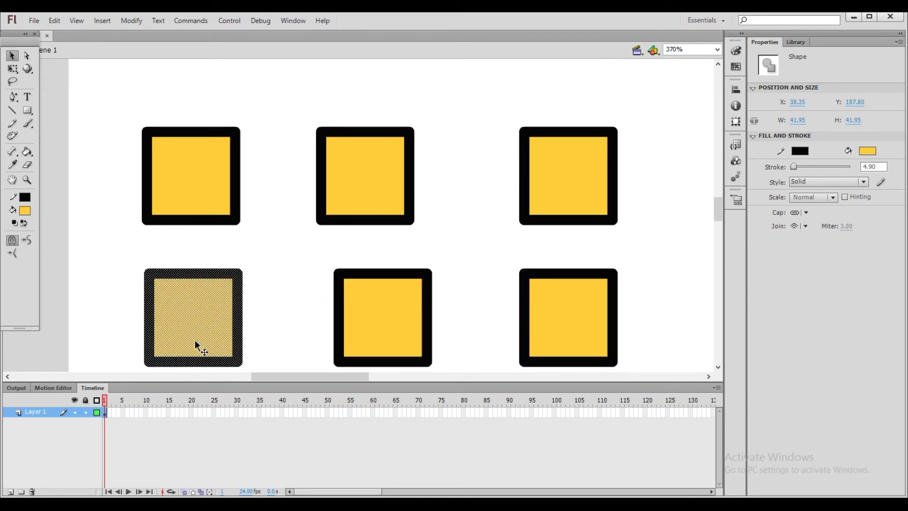
left_click(312, 316)
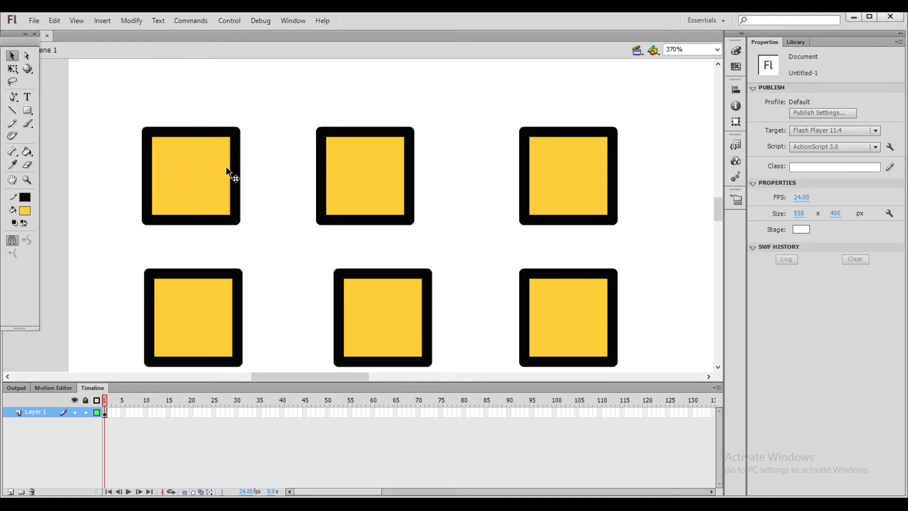
- Enlarge the upper-middle square, fill and stroke together, to about 57.95 by 63.20 with the Free Transform Tool
left_click(358, 170)
double_click(358, 169)
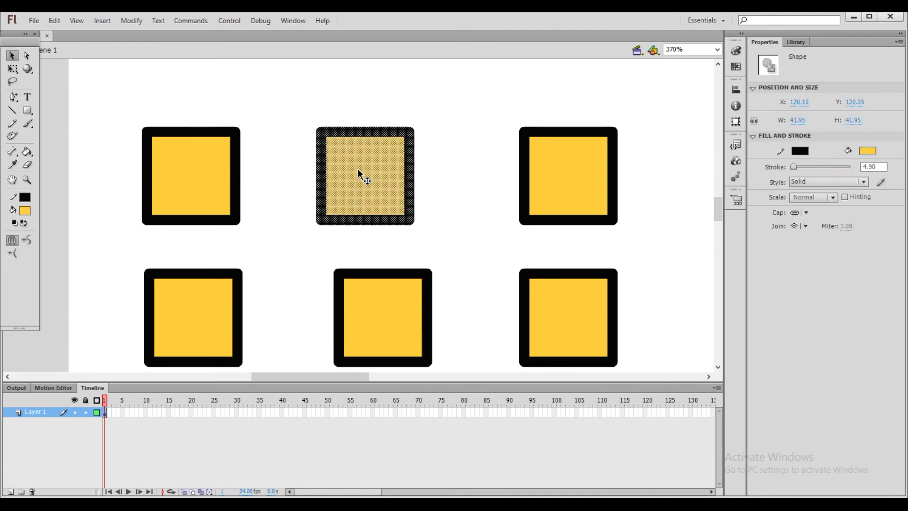
left_click(13, 69)
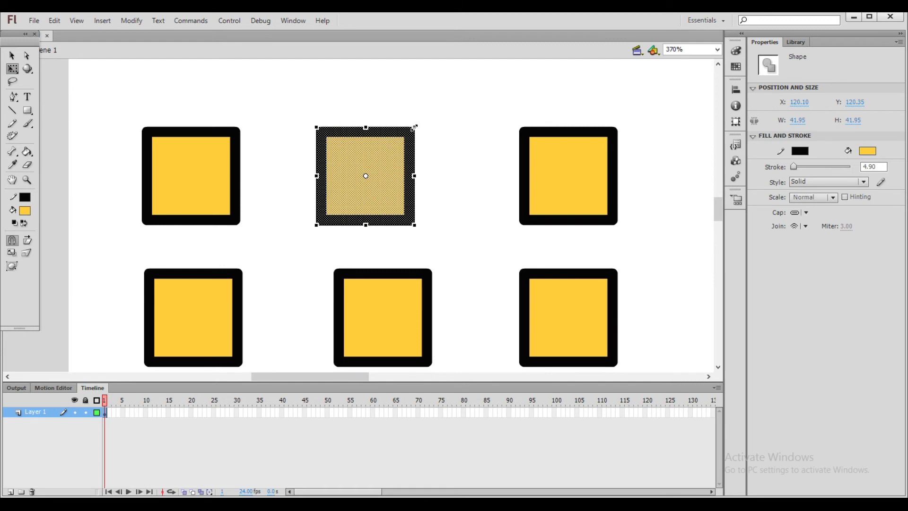
left_click_drag(414, 127, 688, 124)
left_click_drag(619, 113, 452, 76)
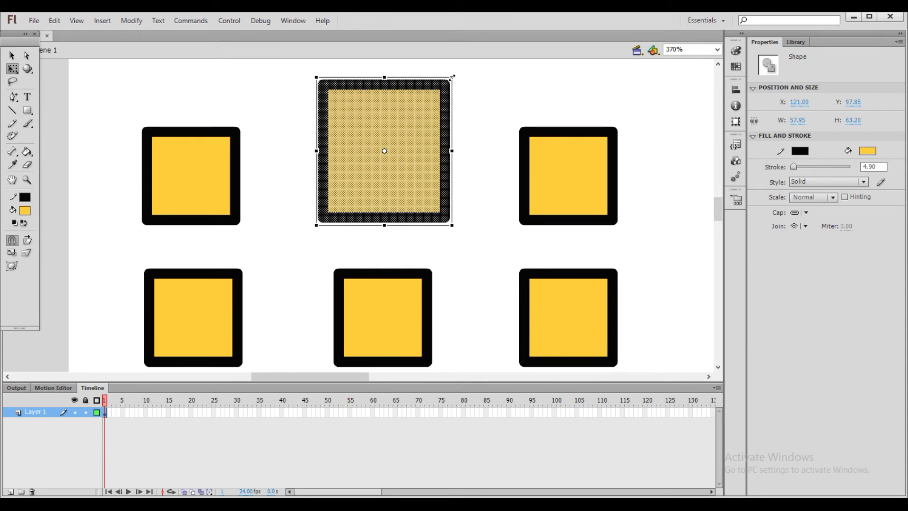
- Stretch only the right-hand stroke of the upper-right square beyond both ends to a height of about 67.90
left_click(614, 177)
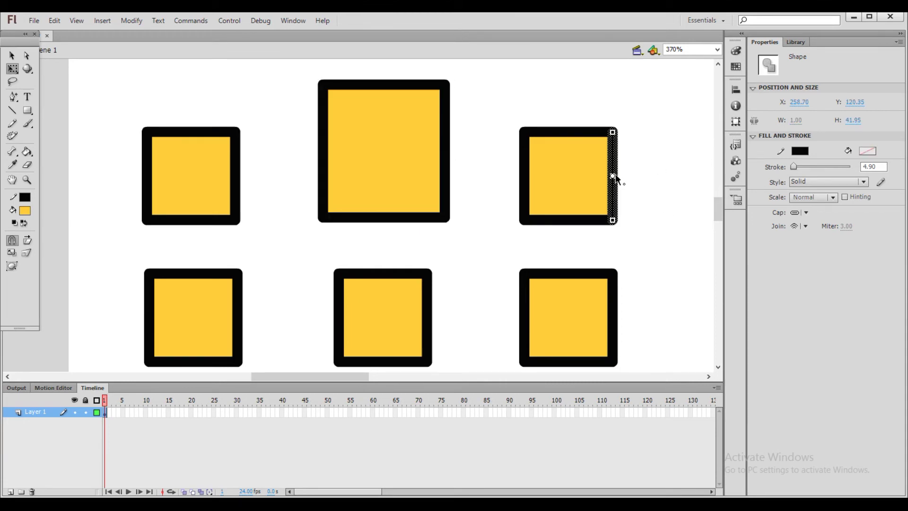
left_click(613, 133)
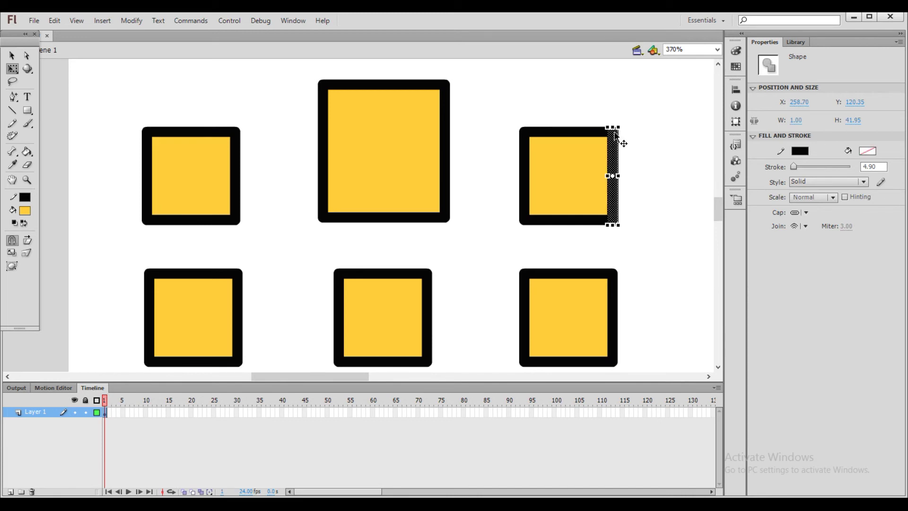
double_click(614, 138)
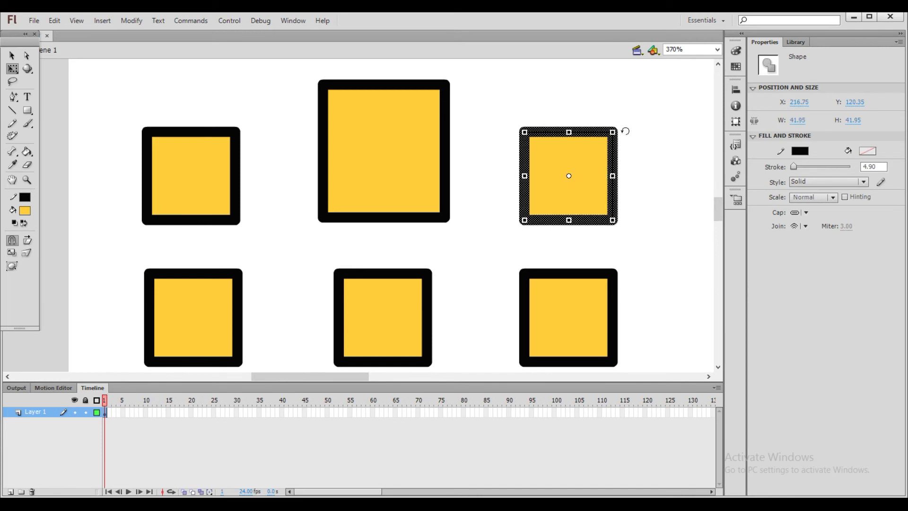
left_click(631, 135)
left_click(613, 136)
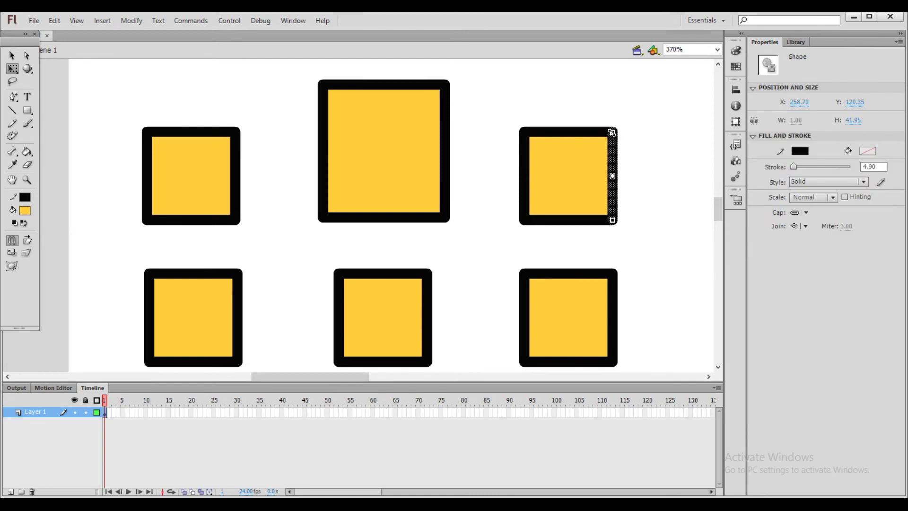
left_click_drag(612, 133, 613, 94)
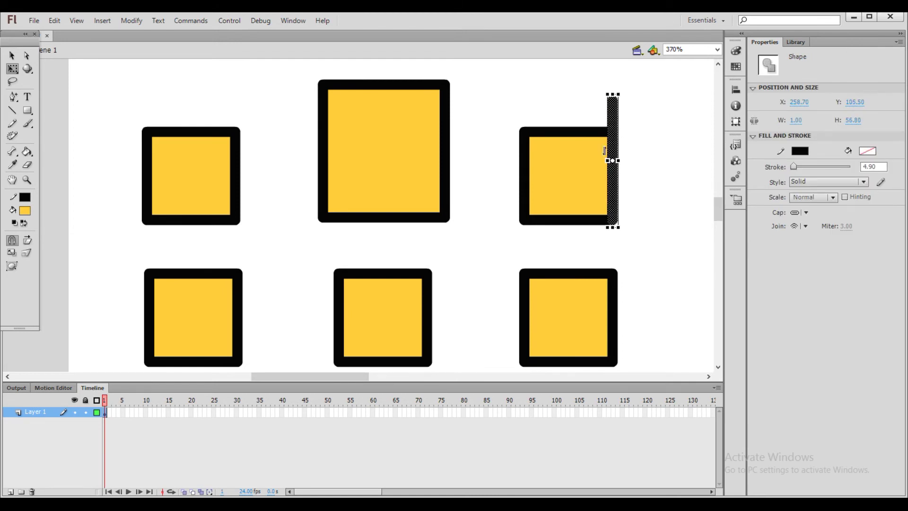
left_click_drag(612, 228, 613, 254)
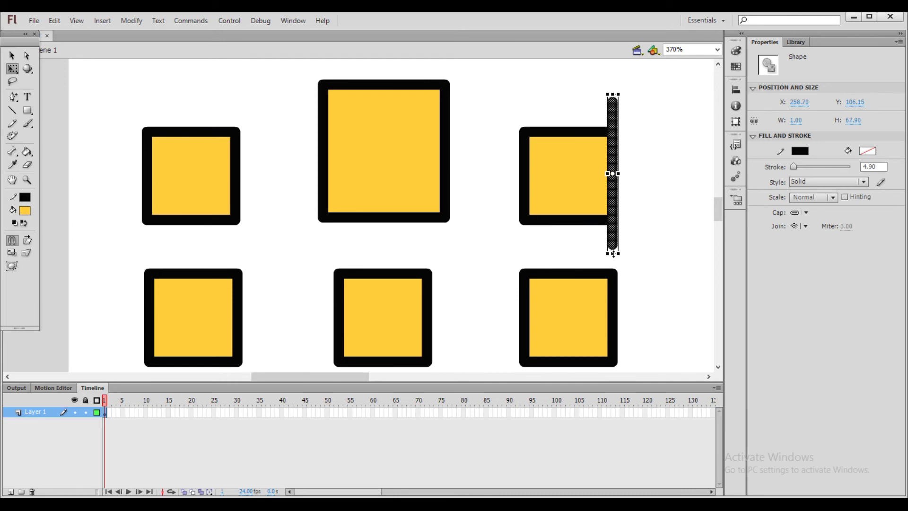
- Shorten the left-hand stroke of the upper-right square from both ends to a height of about 18.40, and deselect it
left_click(525, 172)
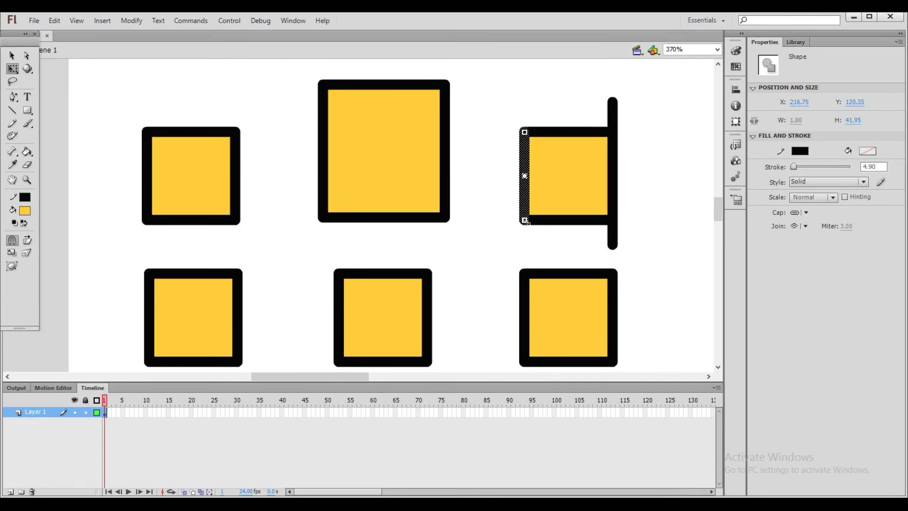
mouse_move(525, 221)
left_mouse_down()
mouse_move(525, 179)
mouse_move(525, 202)
left_mouse_up()
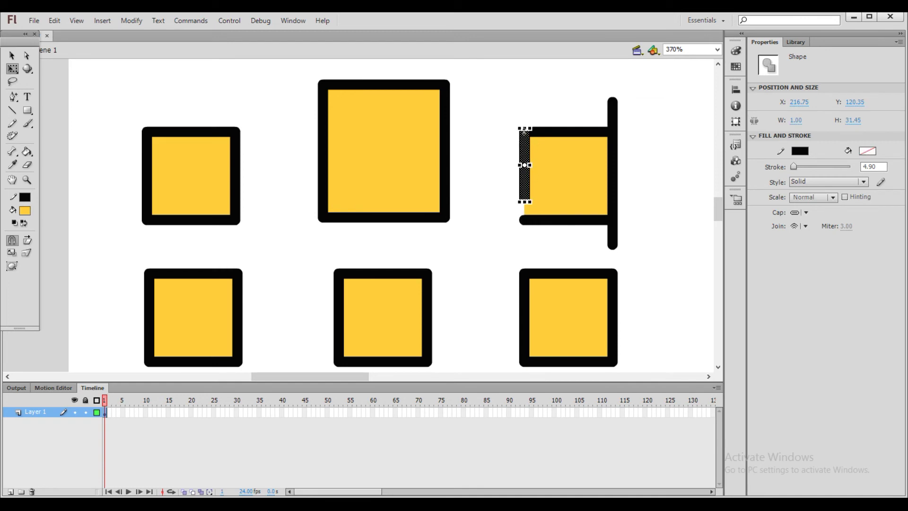
left_click_drag(524, 128, 524, 160)
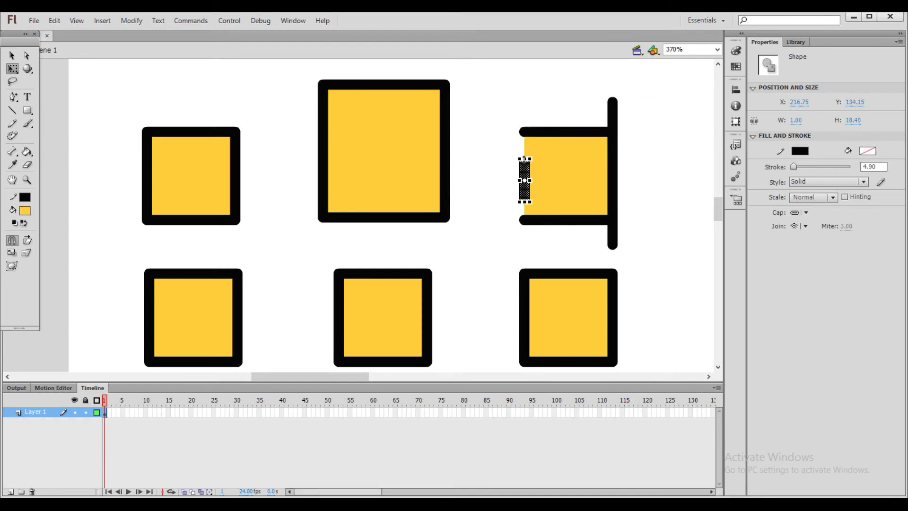
left_click(503, 114)
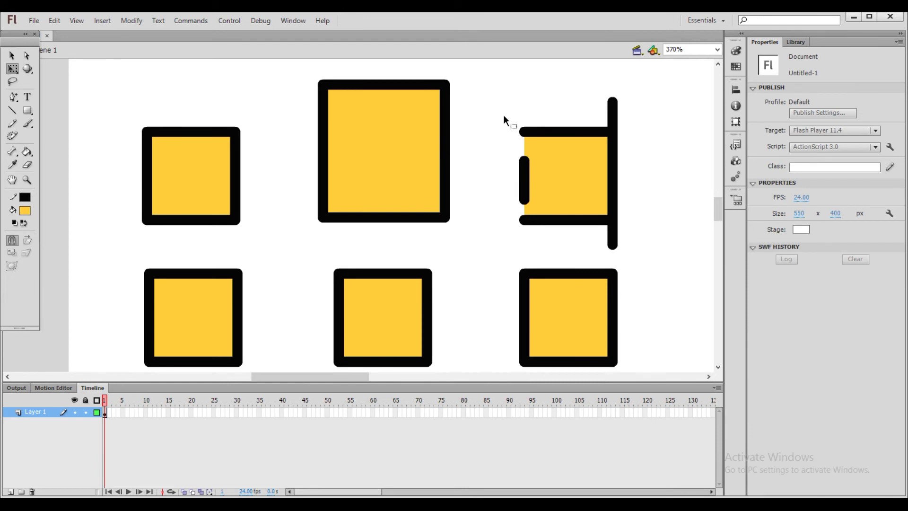
- Widen the lower-left square, fill and stroke together, on both sides to a width of about 58.85, and deselect it
double_click(196, 325)
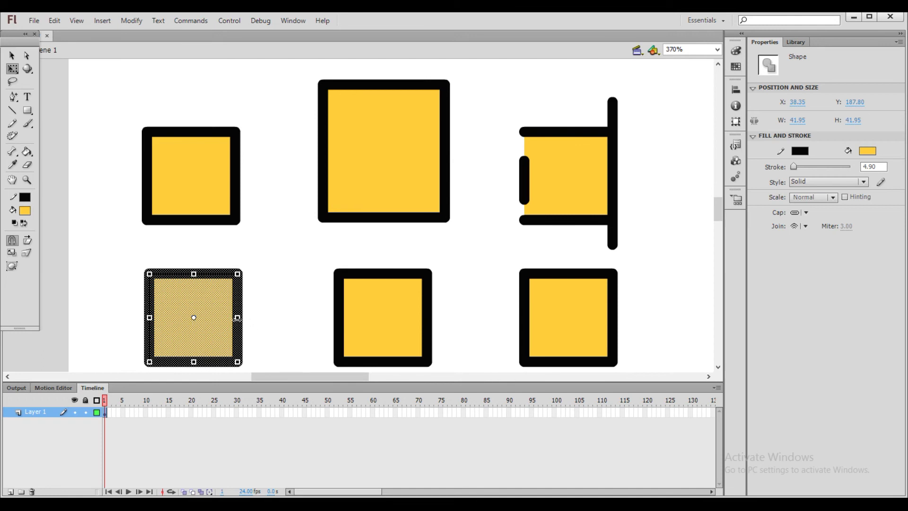
mouse_move(237, 318)
left_mouse_down()
mouse_move(288, 318)
mouse_move(252, 318)
left_mouse_up()
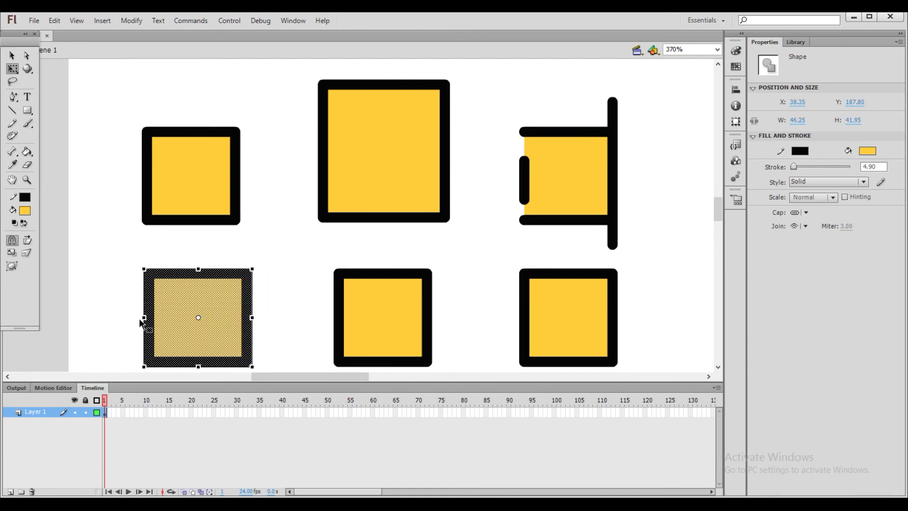
mouse_move(142, 318)
left_mouse_down()
mouse_move(94, 318)
mouse_move(154, 317)
mouse_move(94, 318)
mouse_move(142, 321)
mouse_move(95, 318)
mouse_move(125, 318)
left_mouse_up()
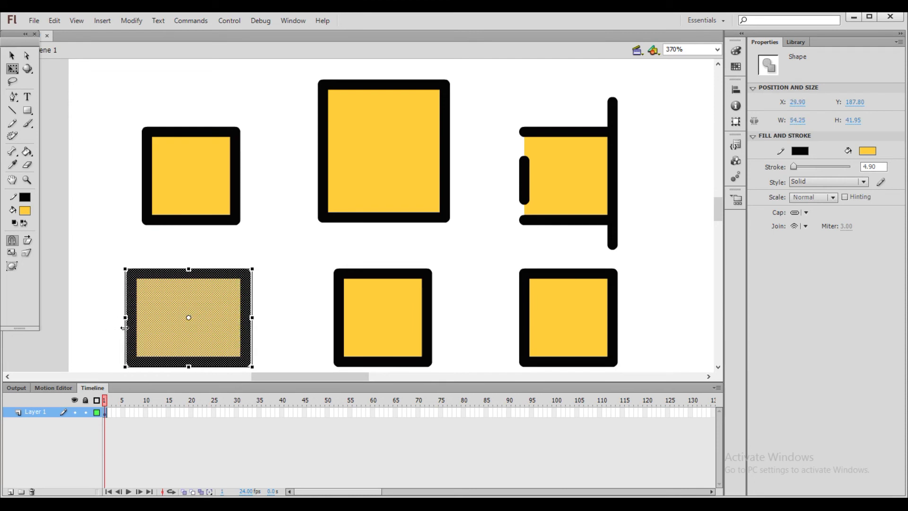
mouse_move(253, 268)
left_mouse_down()
mouse_move(364, 186)
mouse_move(240, 288)
mouse_move(391, 134)
mouse_move(243, 279)
mouse_move(261, 269)
left_mouse_up()
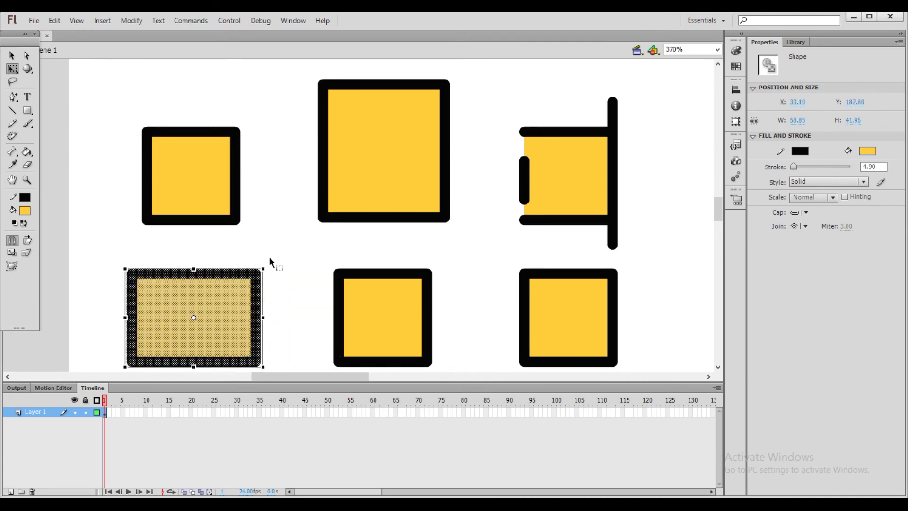
left_click(273, 253)
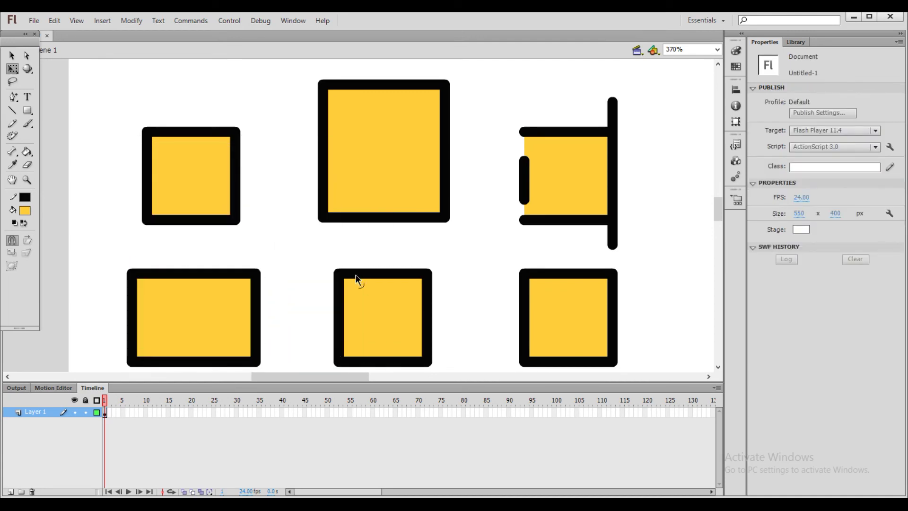
- Rotate only the stroke outline of the lower-left rectangle counterclockwise by about 30 degrees, leaving the fill unrotated, and deselect it
double_click(244, 279)
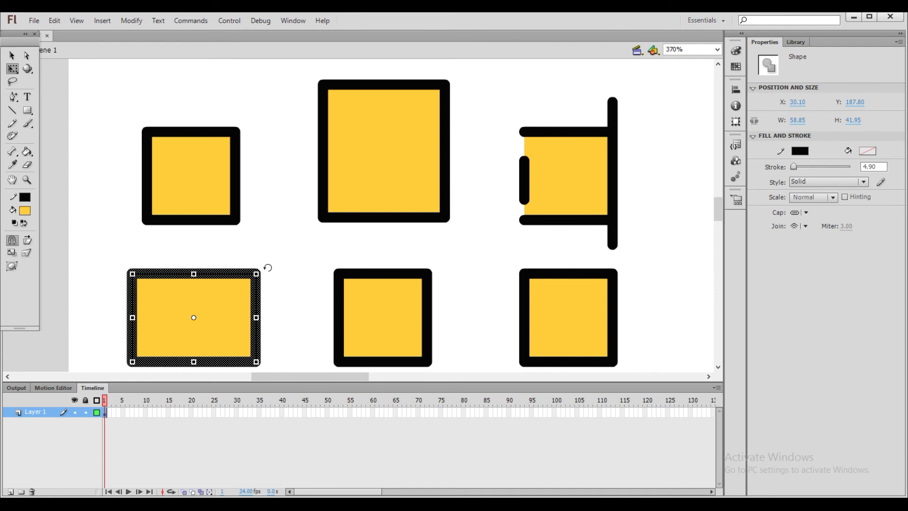
mouse_move(268, 269)
left_mouse_down()
mouse_move(279, 277)
mouse_move(276, 308)
mouse_move(270, 252)
mouse_move(215, 250)
mouse_move(232, 252)
mouse_move(236, 287)
mouse_move(227, 259)
left_mouse_up()
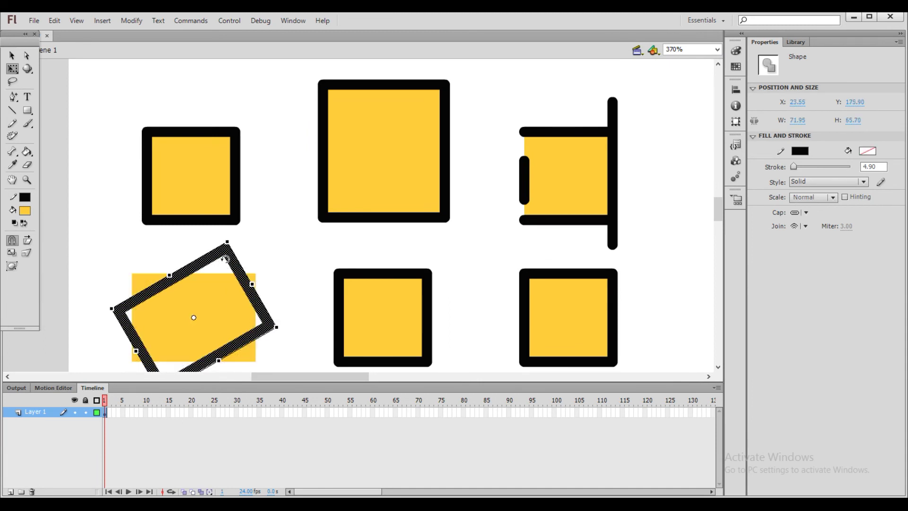
left_click(281, 251)
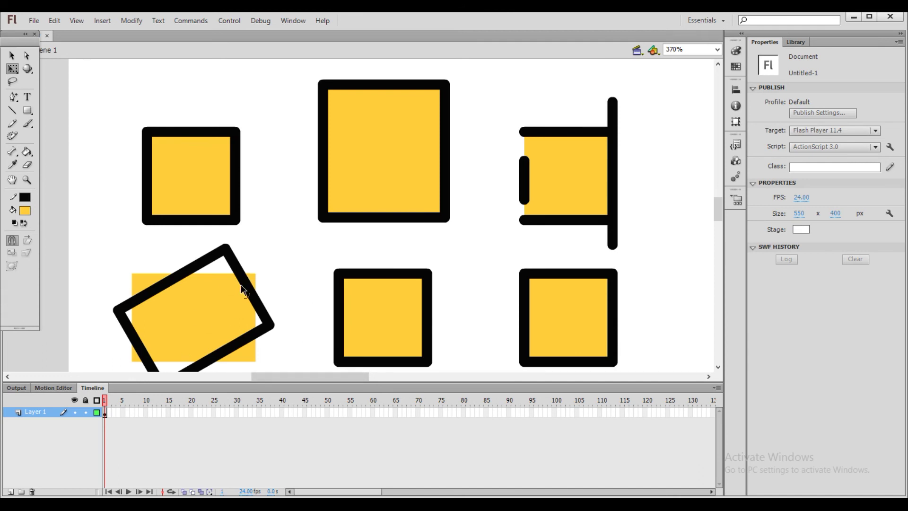
- Flip the lower-middle square, fill and stroke together, horizontally across its left edge, and return it to its original position
left_click(404, 310)
double_click(403, 310)
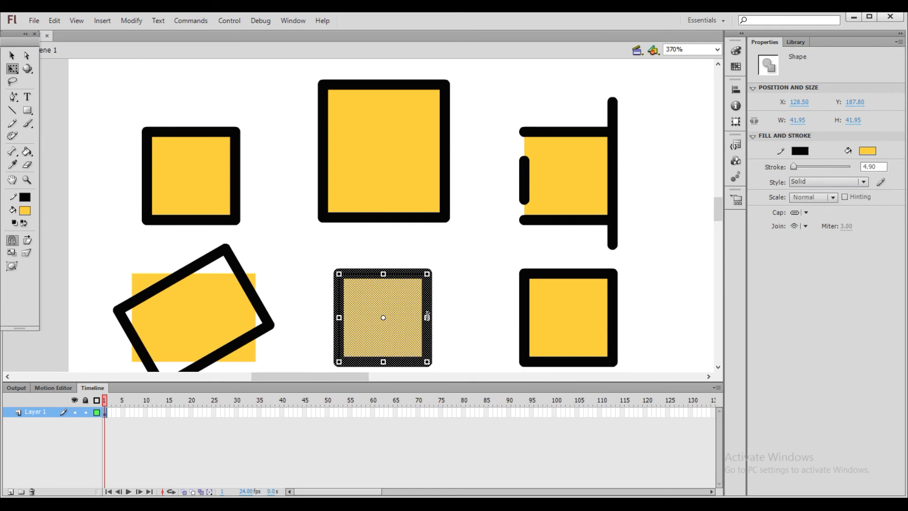
left_click_drag(427, 316, 237, 311)
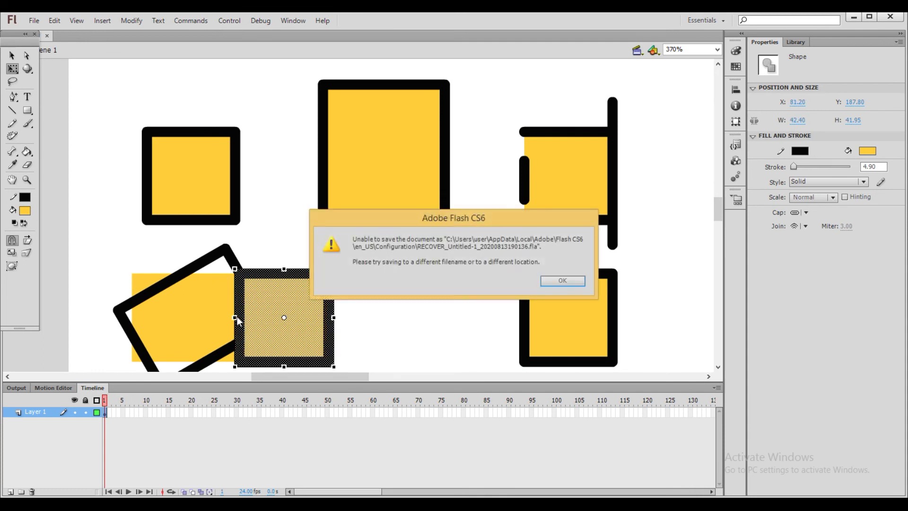
left_click(561, 279)
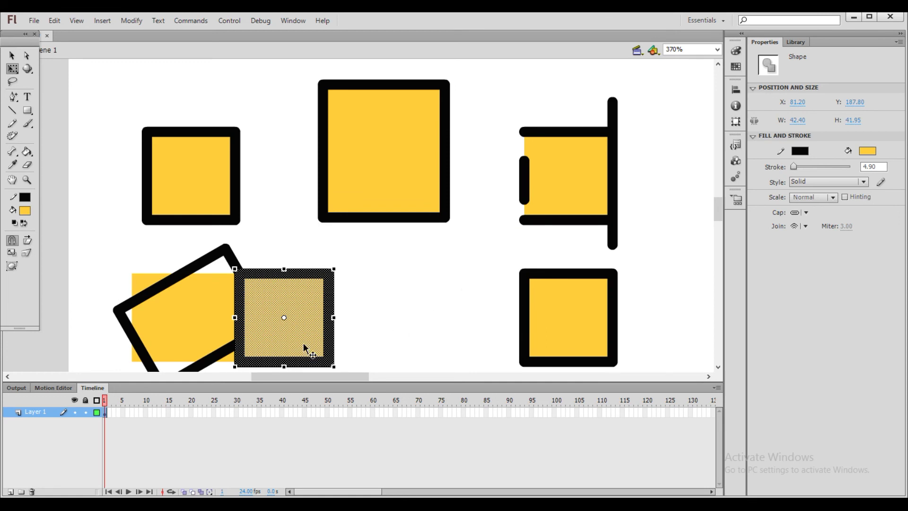
left_click_drag(304, 349, 403, 349)
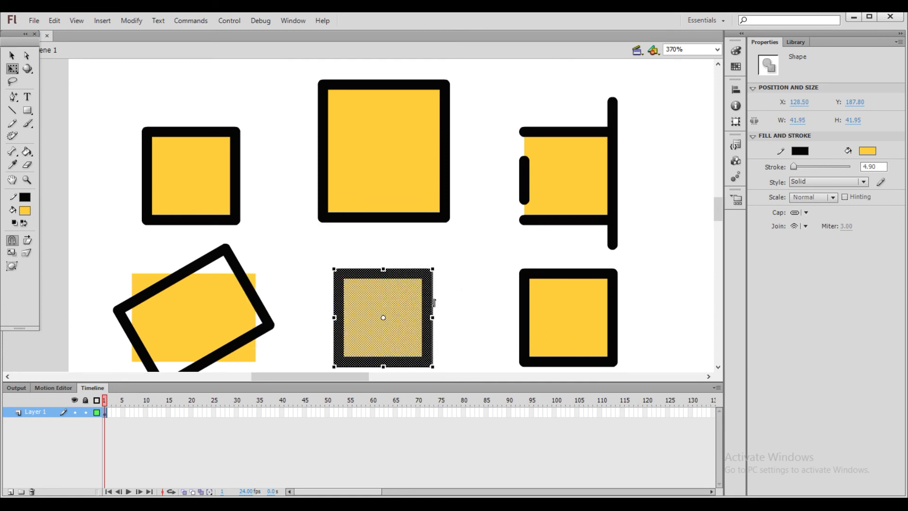
- Skew the lower-middle square vertically, shifting its right side upward to an overall height of about 71.45, and deselect it
left_click_drag(435, 303, 425, 233)
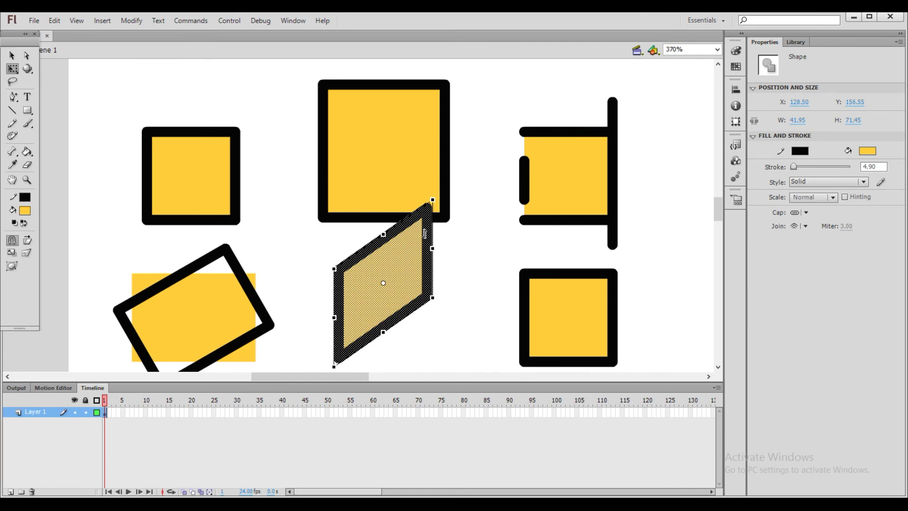
left_click(469, 274)
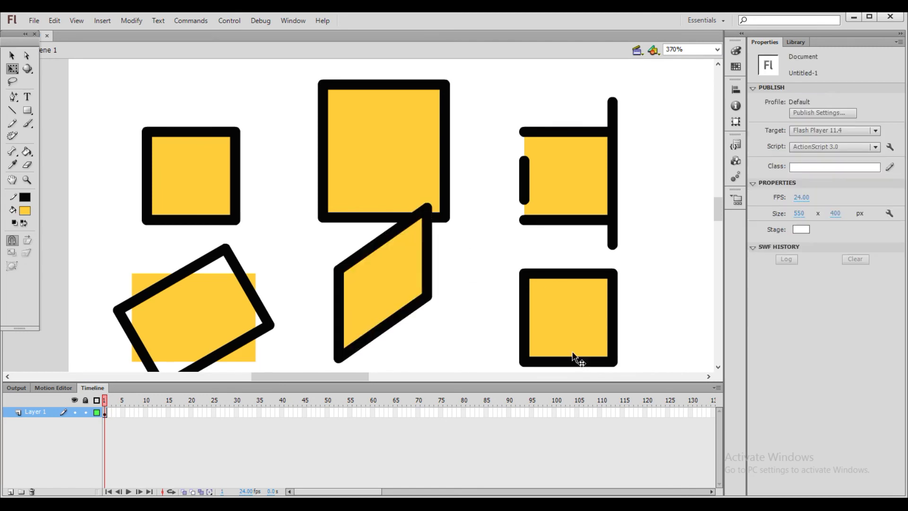
- Delete all shapes from the stage and draw a long vertical line crossed by a longer horizontal line
key("ctrl+a")
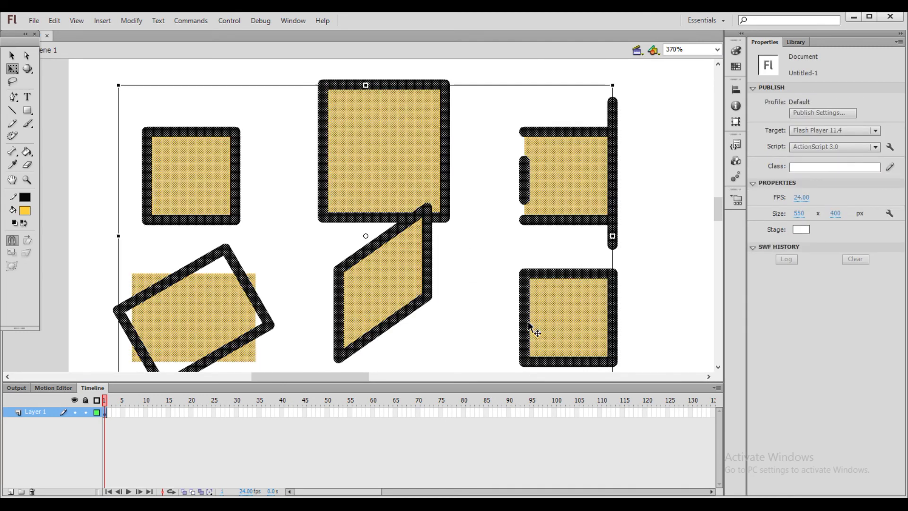
key("Delete")
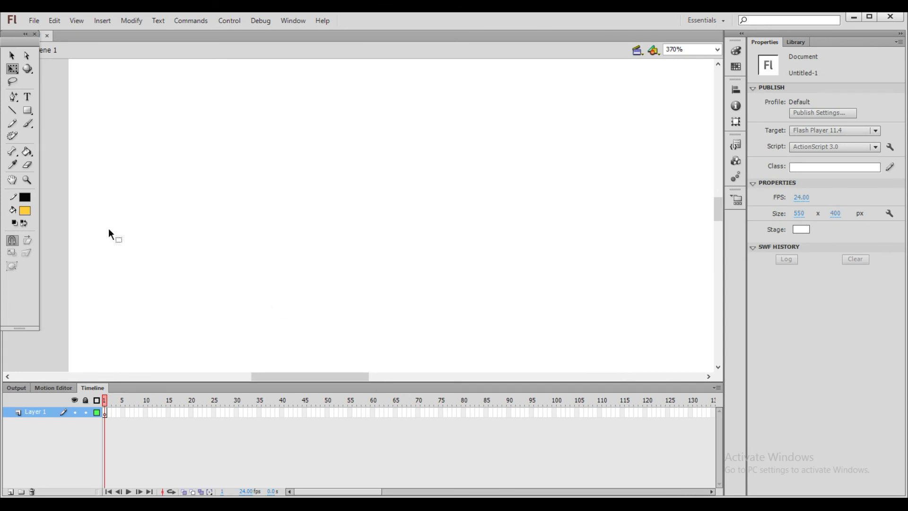
left_click(13, 110)
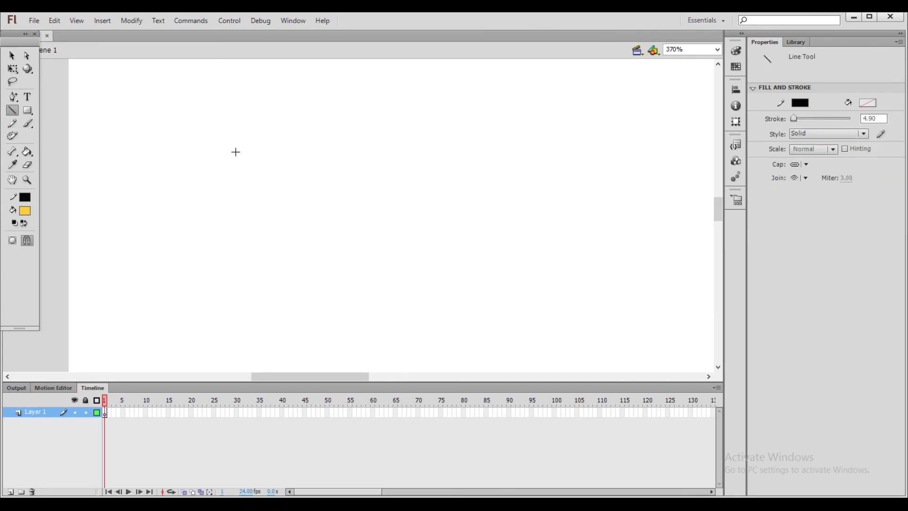
left_click_drag(367, 115, 367, 305)
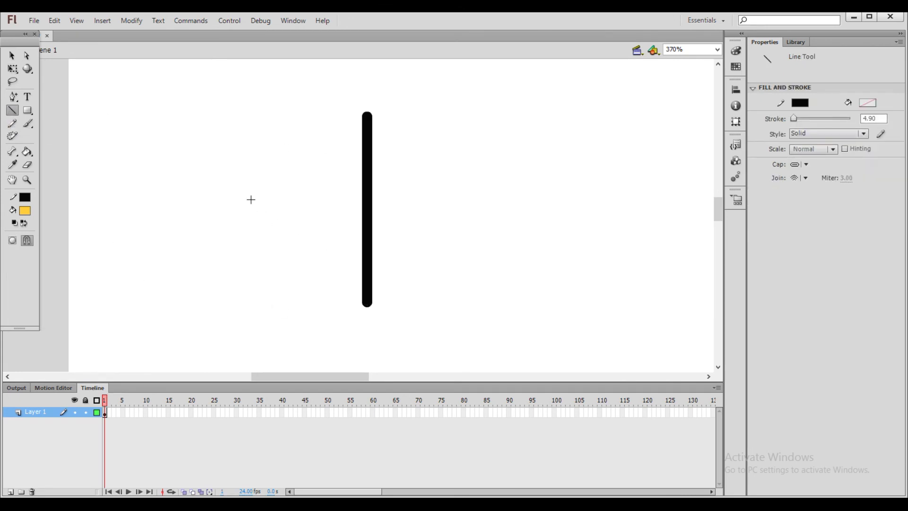
mouse_move(251, 195)
left_mouse_down()
mouse_move(594, 194)
mouse_move(569, 195)
left_mouse_up()
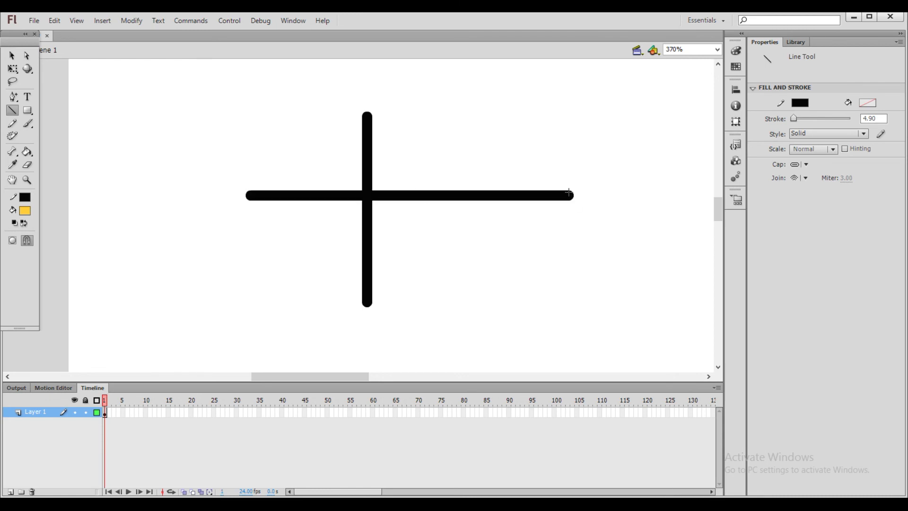
- Add a new layer and draw on it a filled square about 36.15 by 36.15 over the crossing of the lines
left_click(28, 110)
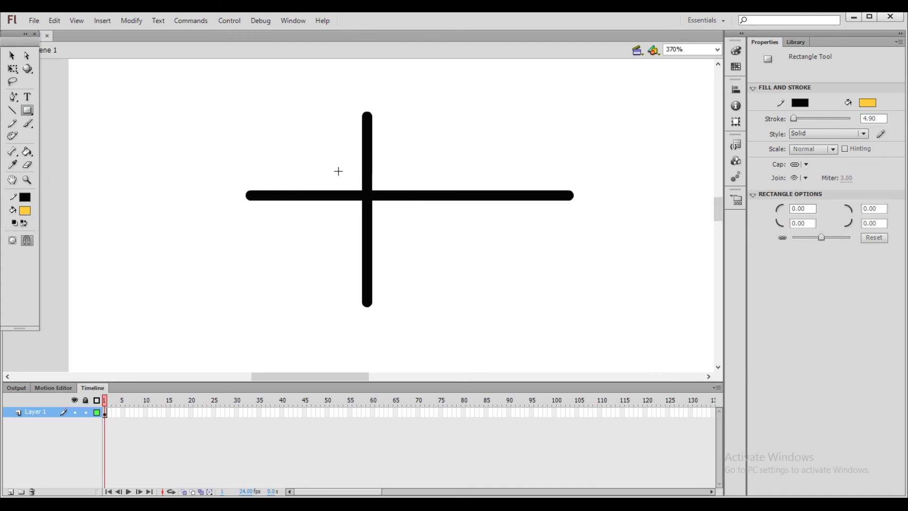
left_click(10, 492)
left_click_drag(332, 161, 410, 238)
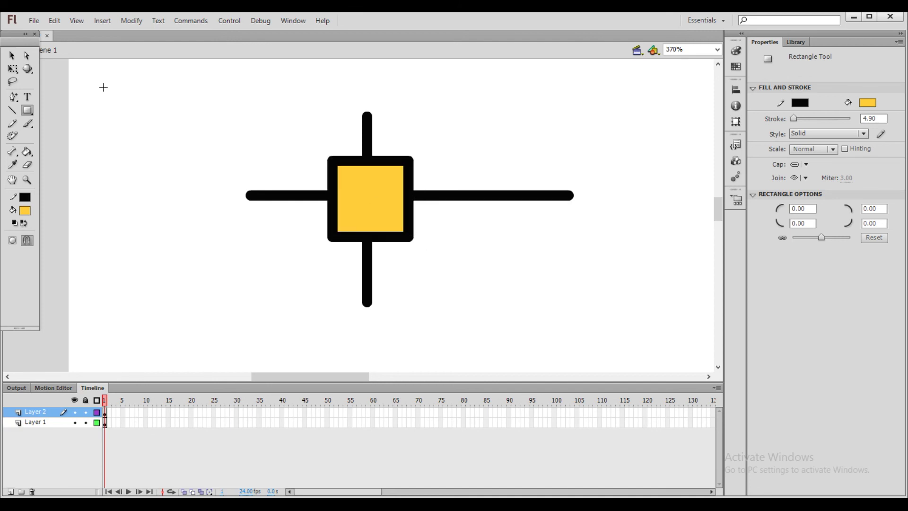
- Enlarge the square on Layer 2, fill and stroke together, to about 52.20 by 57.65 with the Free Transform Tool, and deselect it
left_click(12, 56)
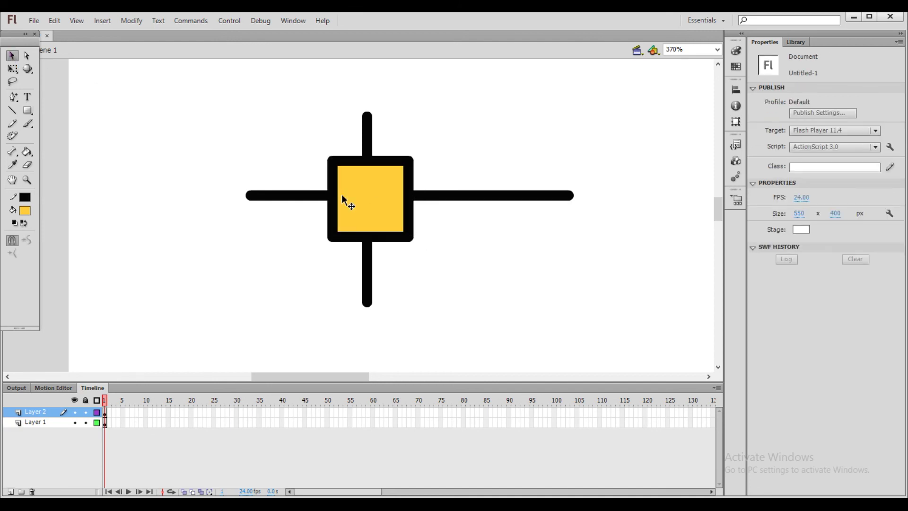
double_click(360, 203)
left_click(12, 70)
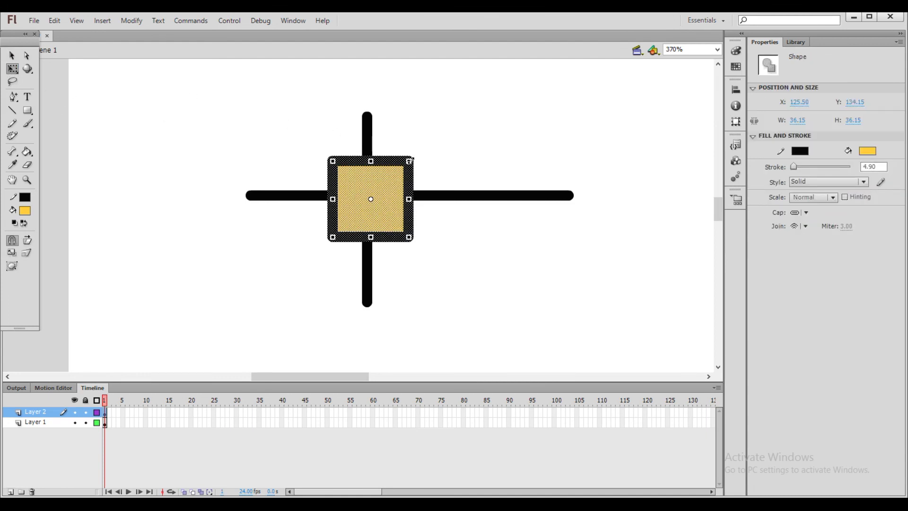
mouse_move(410, 160)
left_mouse_down()
mouse_move(503, 89)
mouse_move(365, 213)
mouse_move(487, 113)
mouse_move(205, 339)
mouse_move(370, 194)
mouse_move(499, 108)
mouse_move(467, 157)
mouse_move(413, 152)
left_mouse_up()
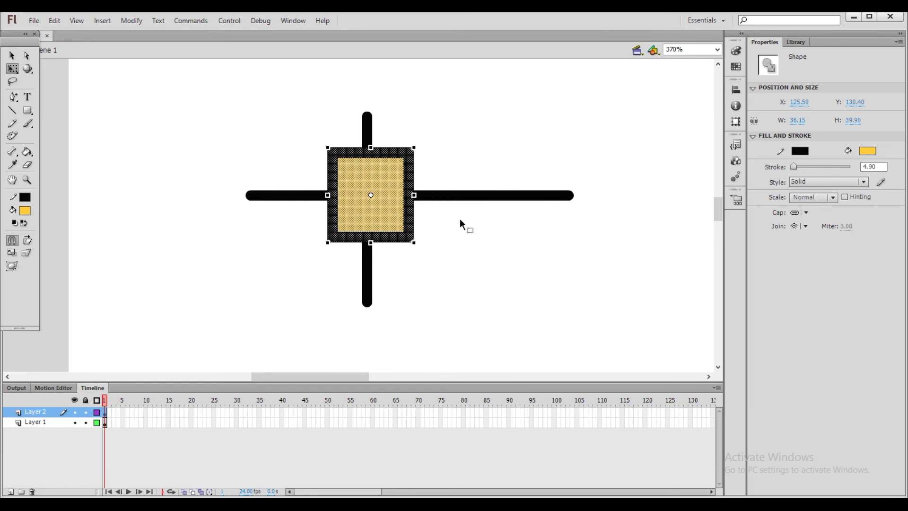
left_click_drag(416, 244, 435, 283)
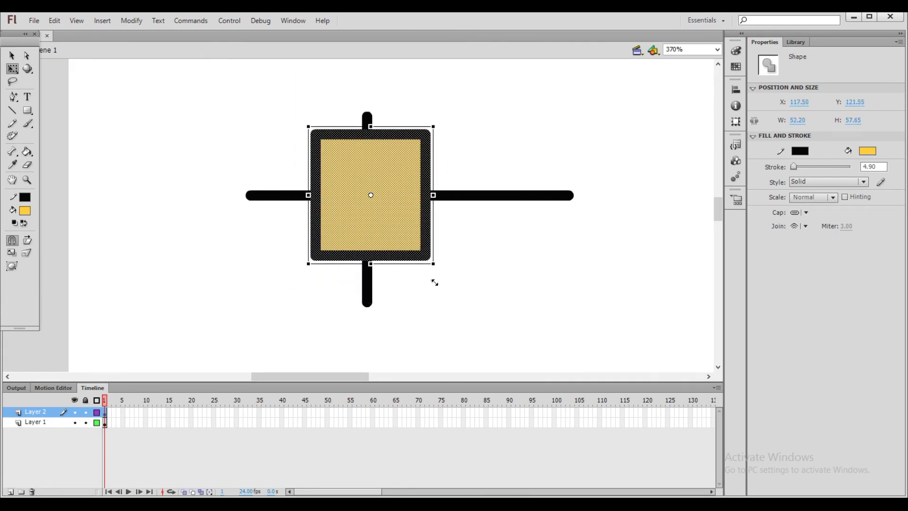
left_click(484, 291)
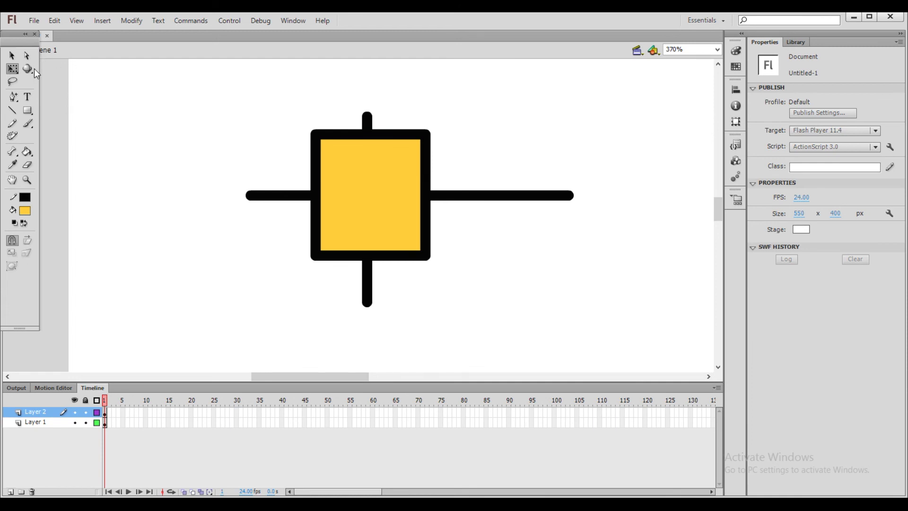
- Activate the Rectangle Tool and bring up the group of alternative shape tools it belongs to
left_click(27, 111)
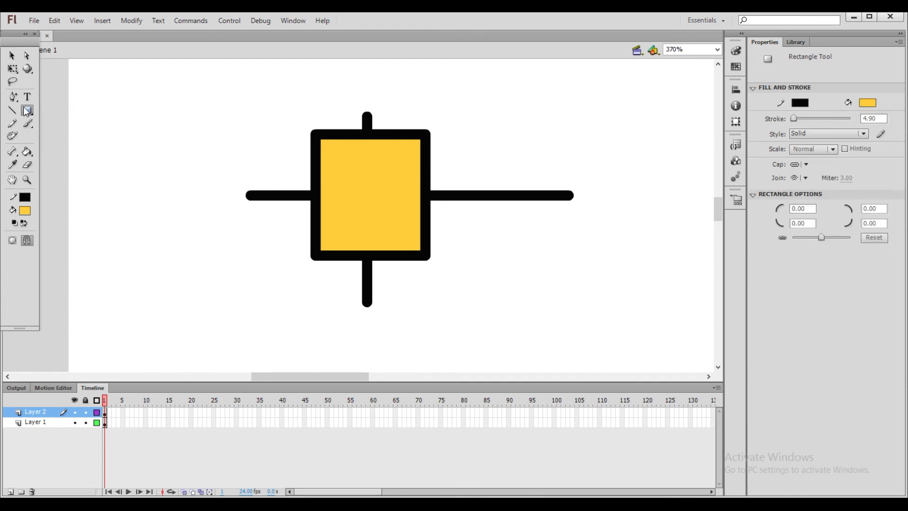
left_click(26, 112)
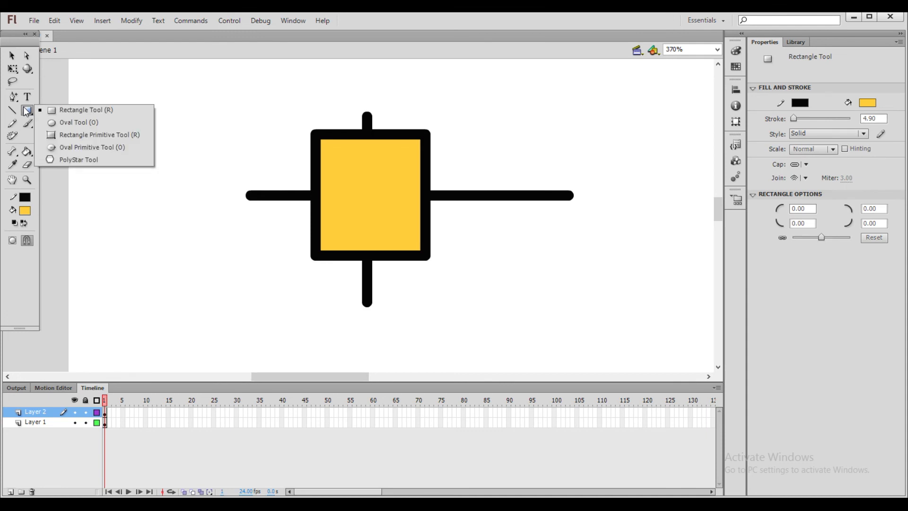
left_click(26, 111)
left_click(26, 111)
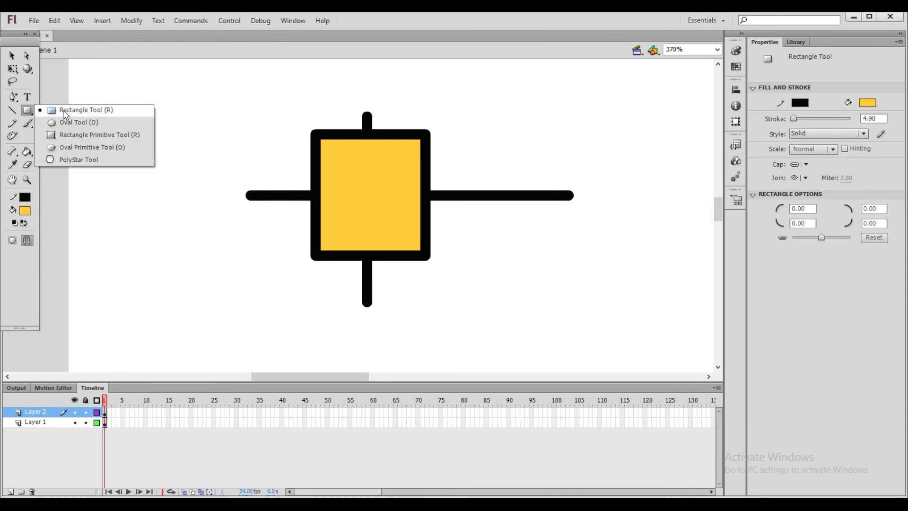